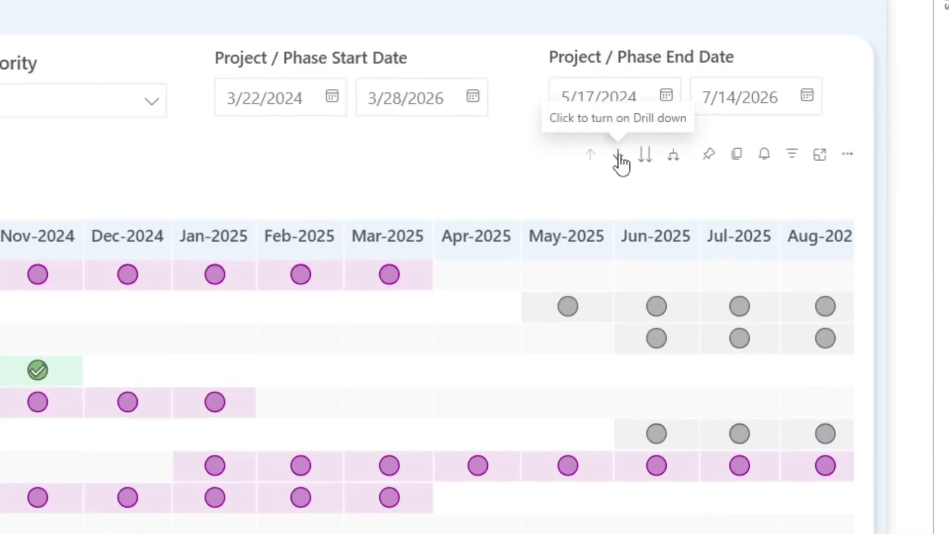
- Turn on Drill down for the GANTT chart, drill into Project 1, and expand its hierarchy to the Progress level
click(618, 154)
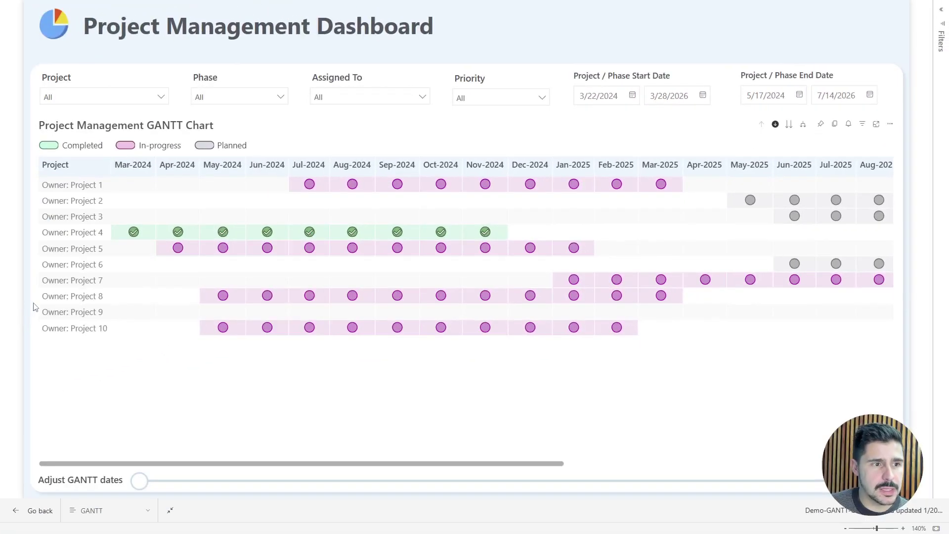
click(75, 187)
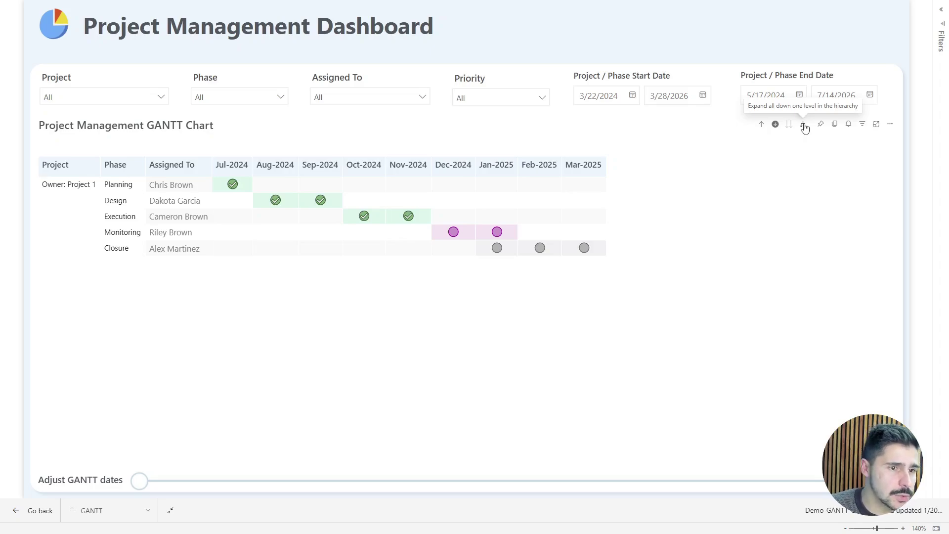
click(804, 125)
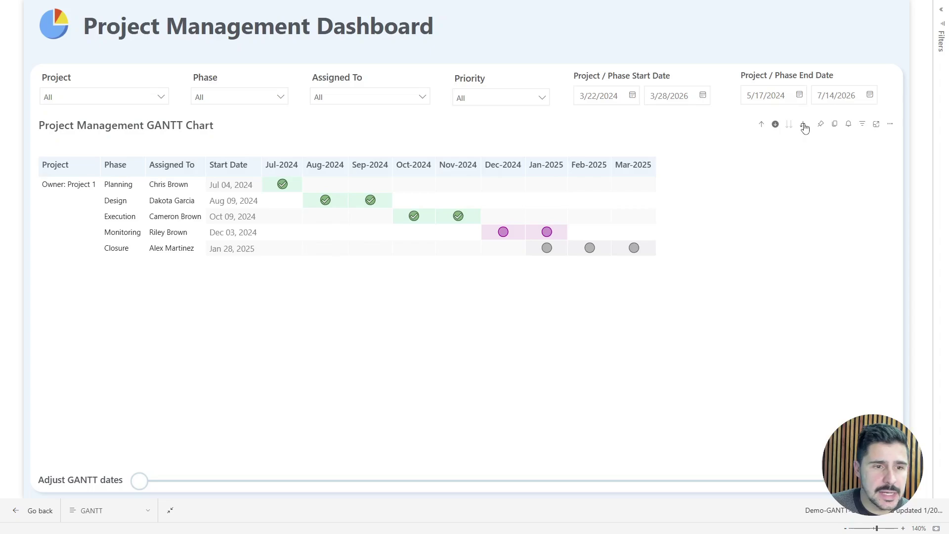
click(804, 126)
click(804, 126)
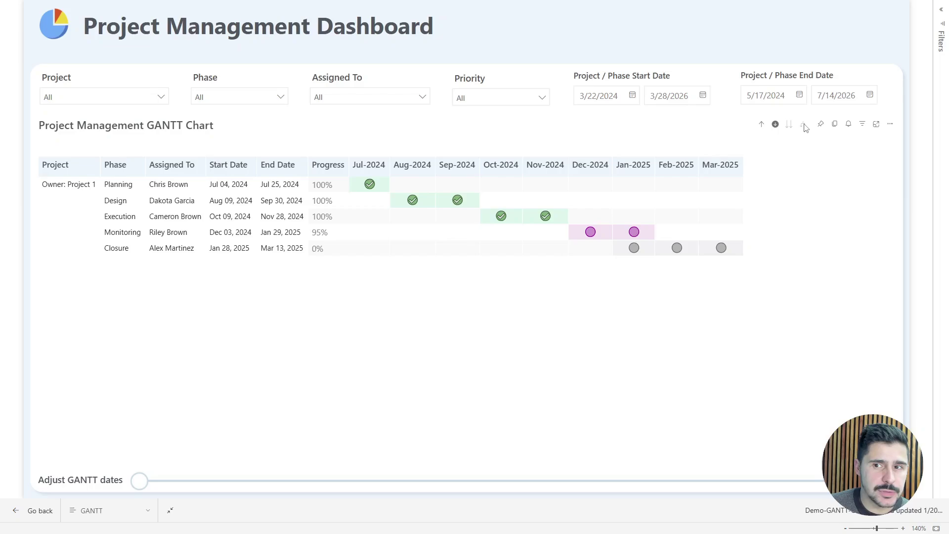
- Drill the GANTT chart back up from Project 1's Progress level to the top Project level
click(763, 125)
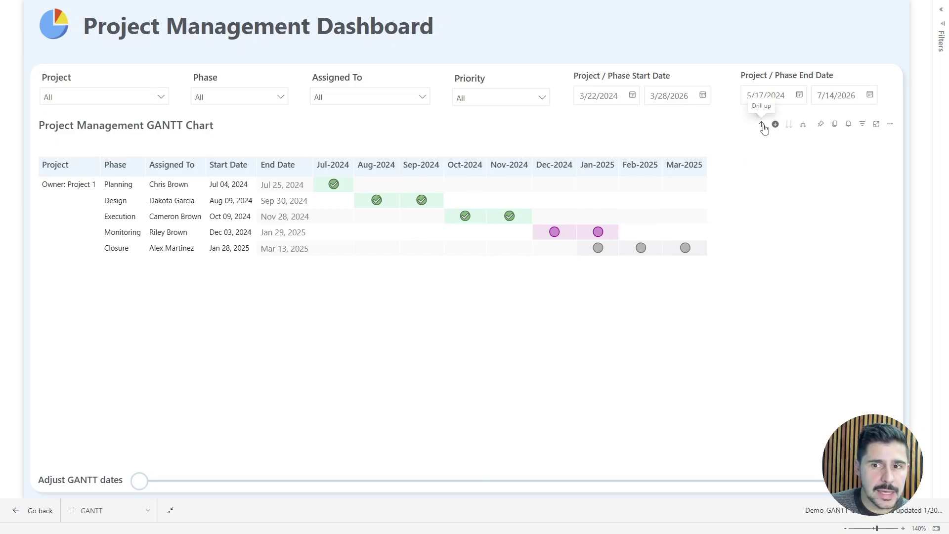
click(763, 125)
click(763, 127)
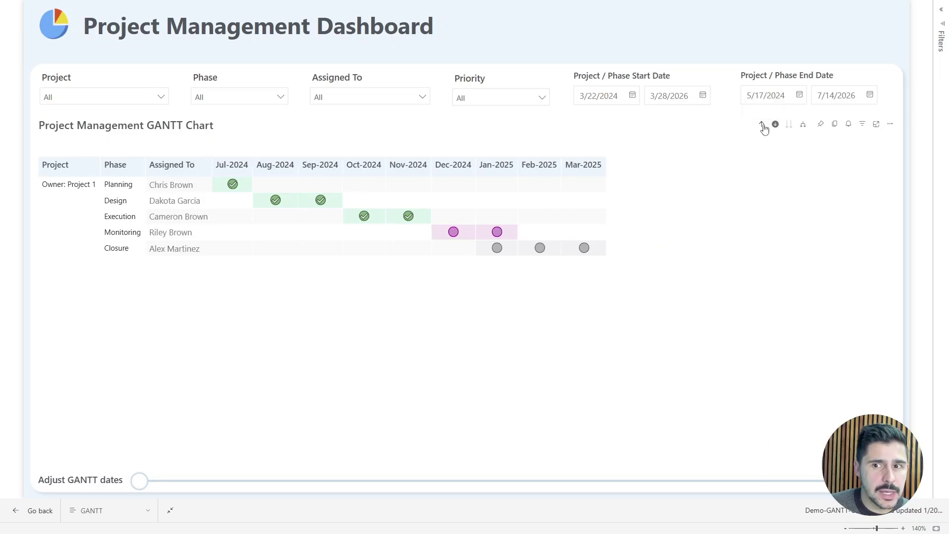
click(763, 127)
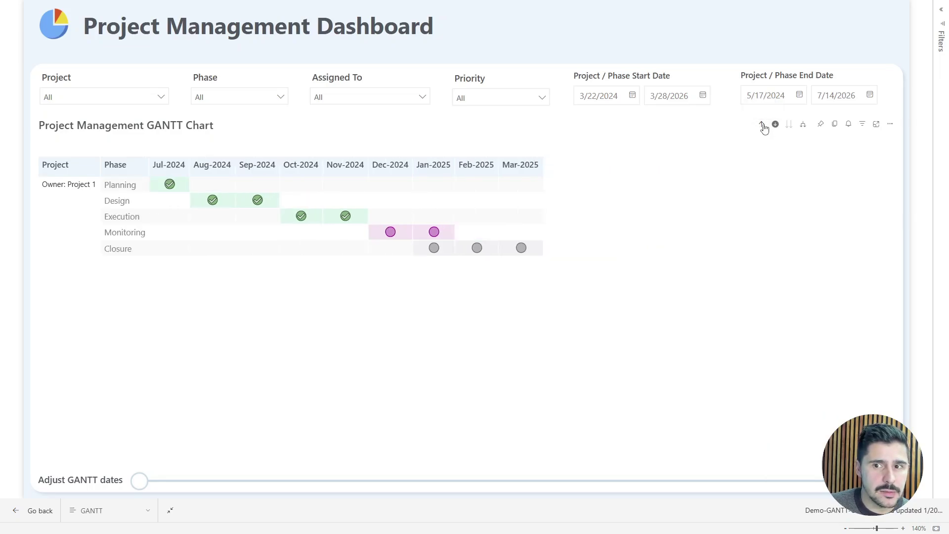
click(764, 127)
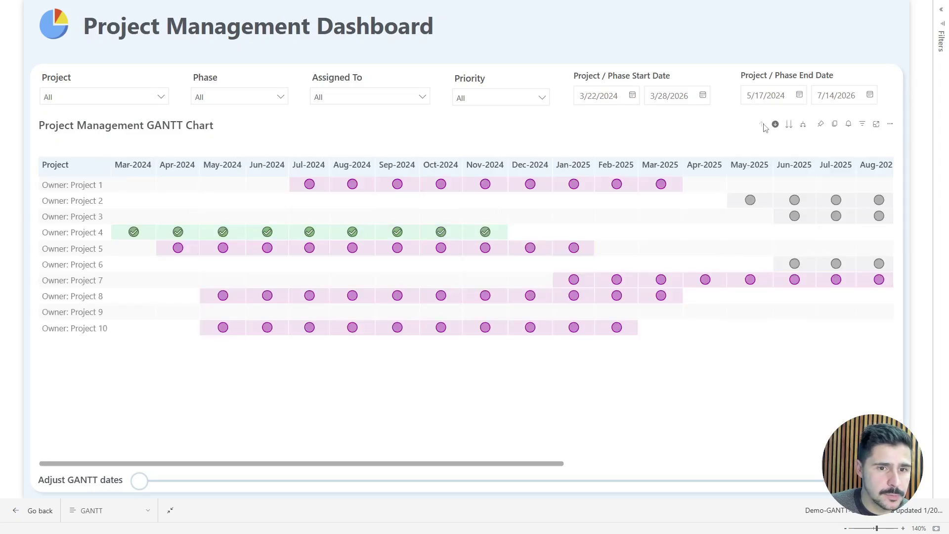
- Expand all projects in the GANTT chart down to the Progress level and set the Priority filter to Critical
click(803, 124)
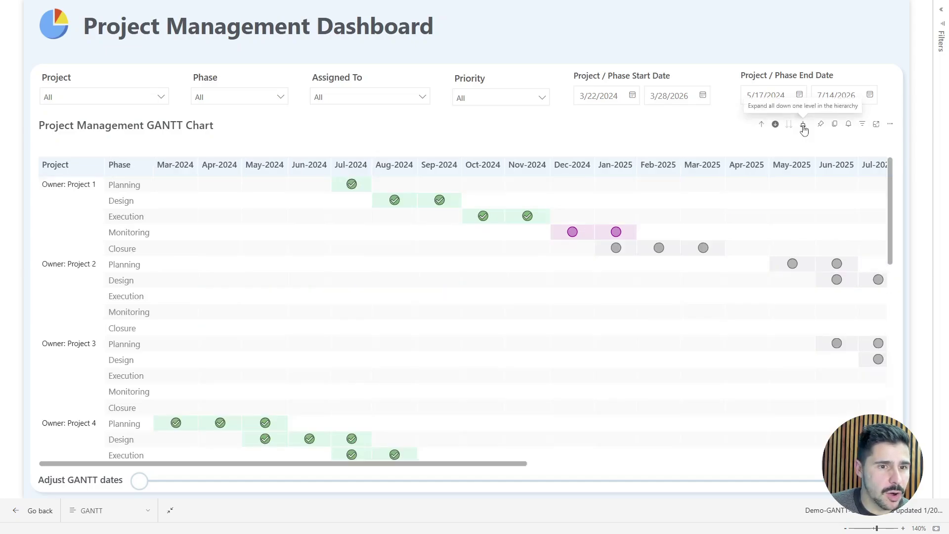
click(803, 126)
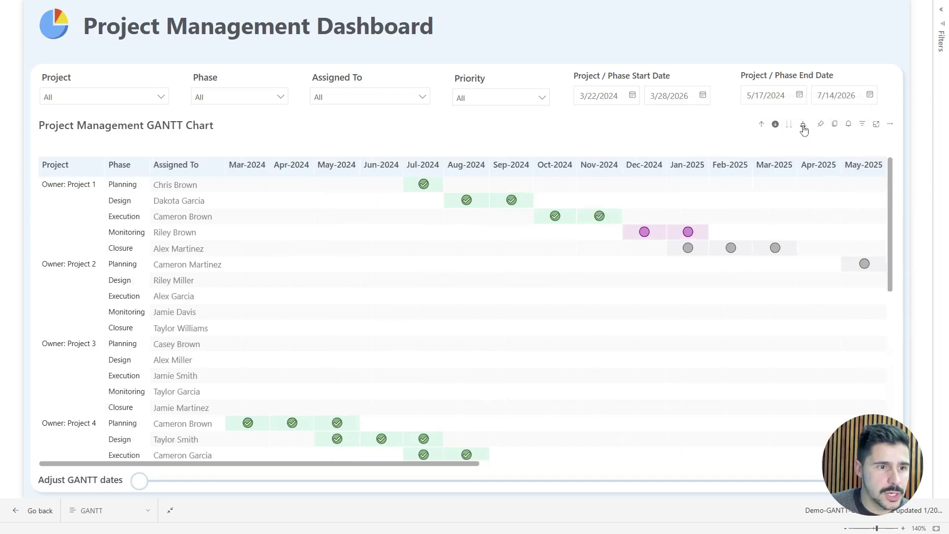
click(804, 126)
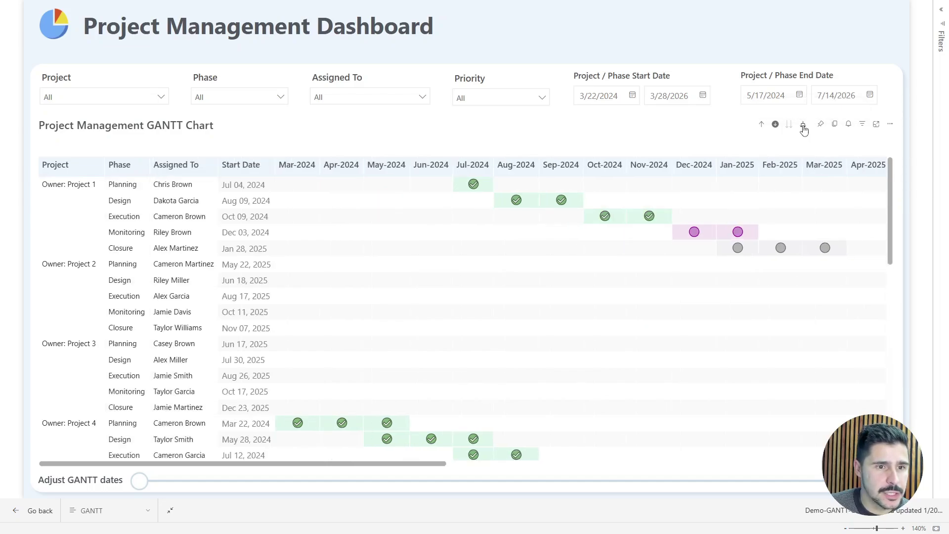
click(803, 126)
click(803, 126)
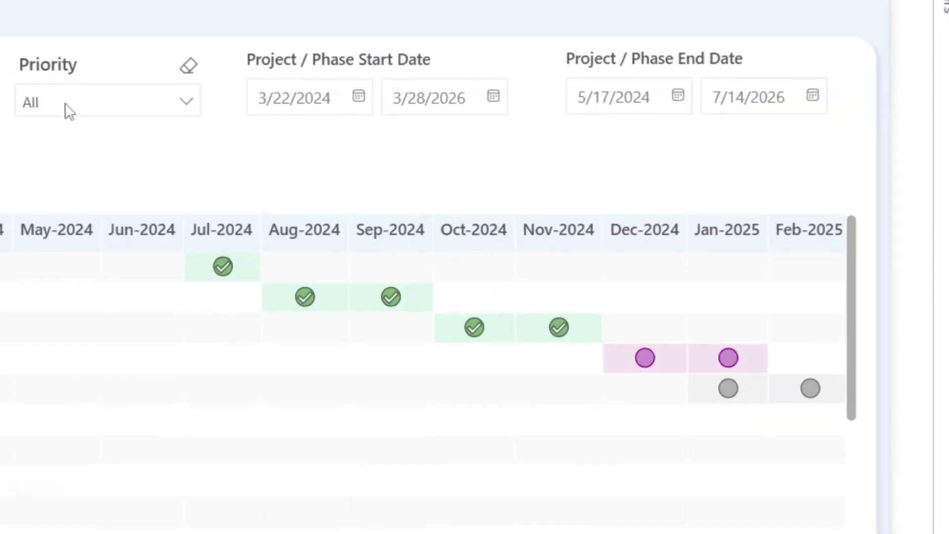
click(69, 110)
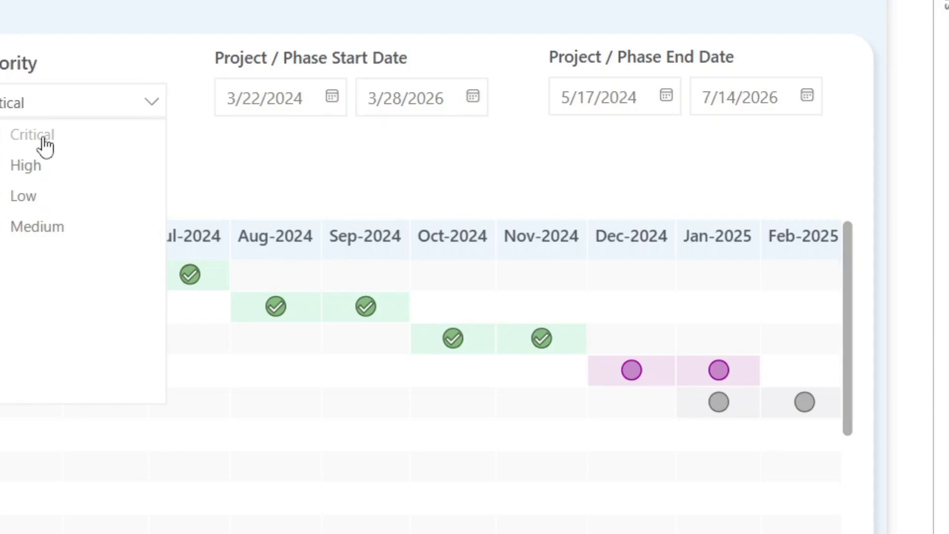
click(46, 146)
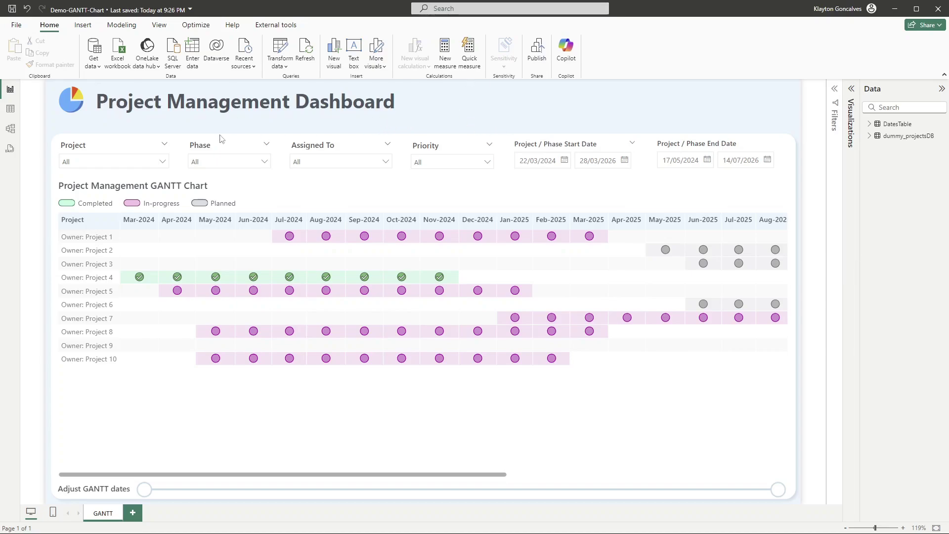
- Review the tables in the data model and the rows of dummy_projectsDB, and return to the report
click(10, 129)
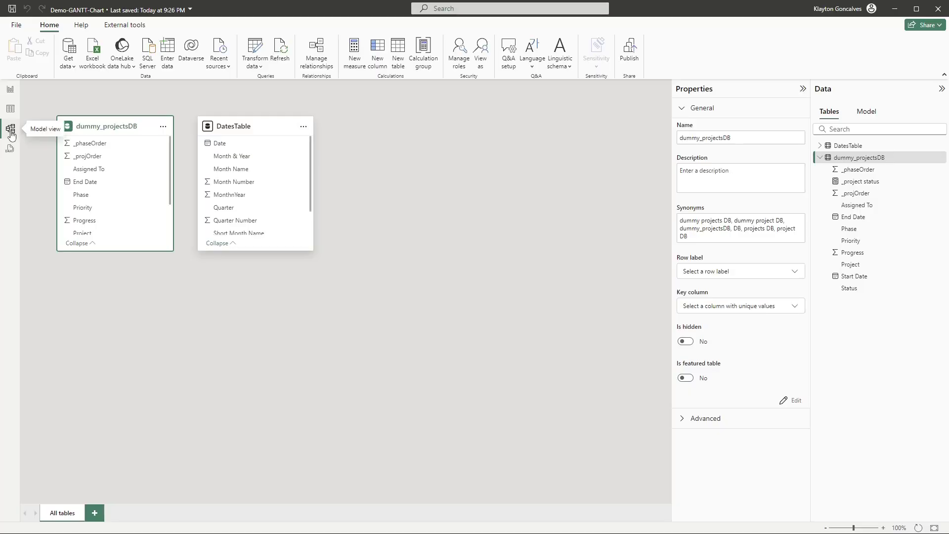
click(370, 336)
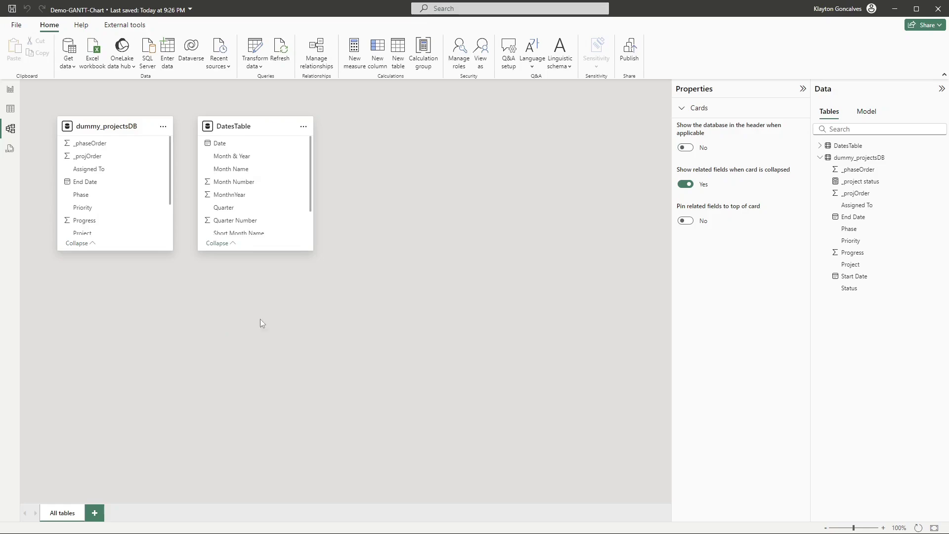
click(10, 110)
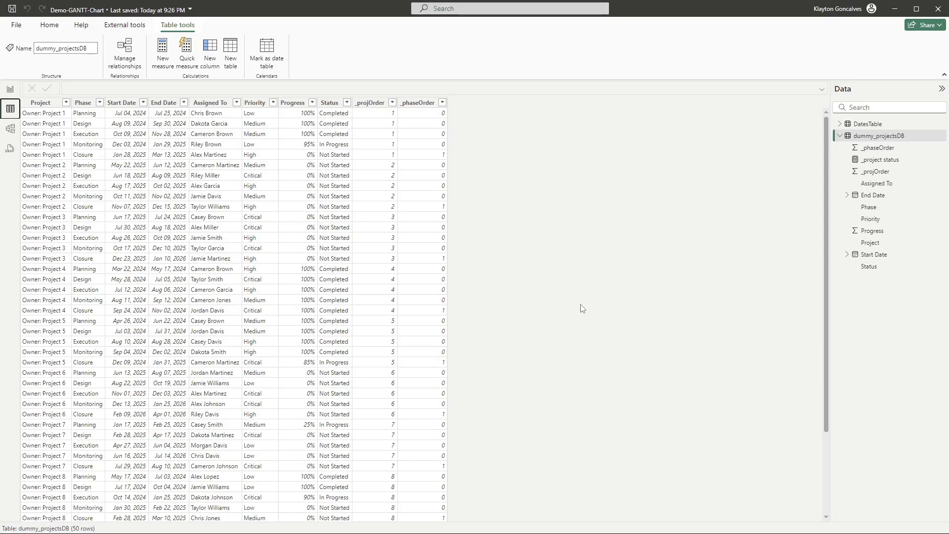
click(11, 90)
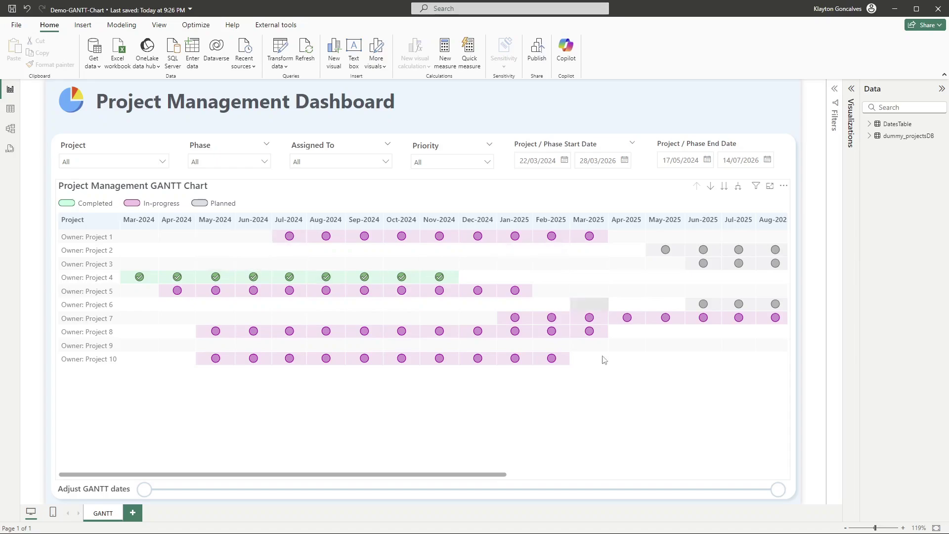
- Open the _project status measure from the dummy_projectsDB table and expand its full DAX formula
mouse_move(478, 291)
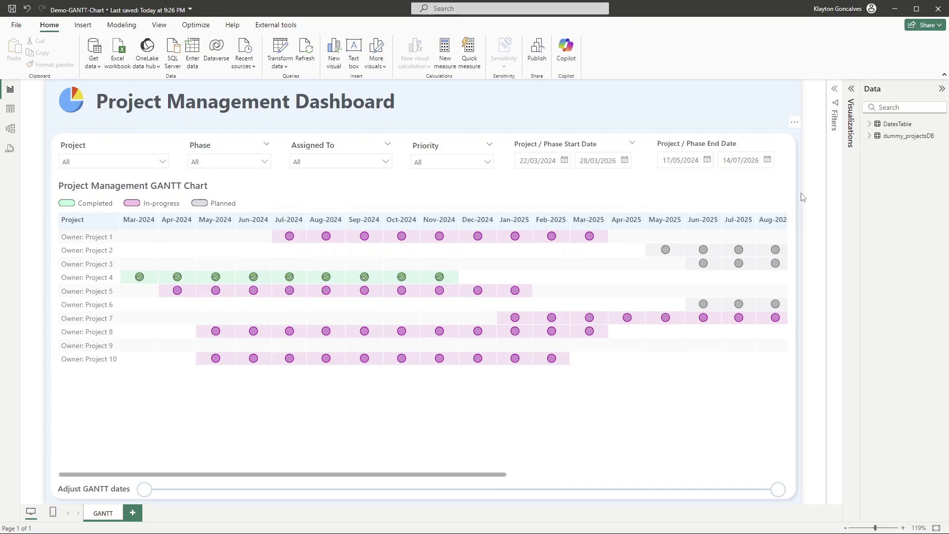
click(869, 136)
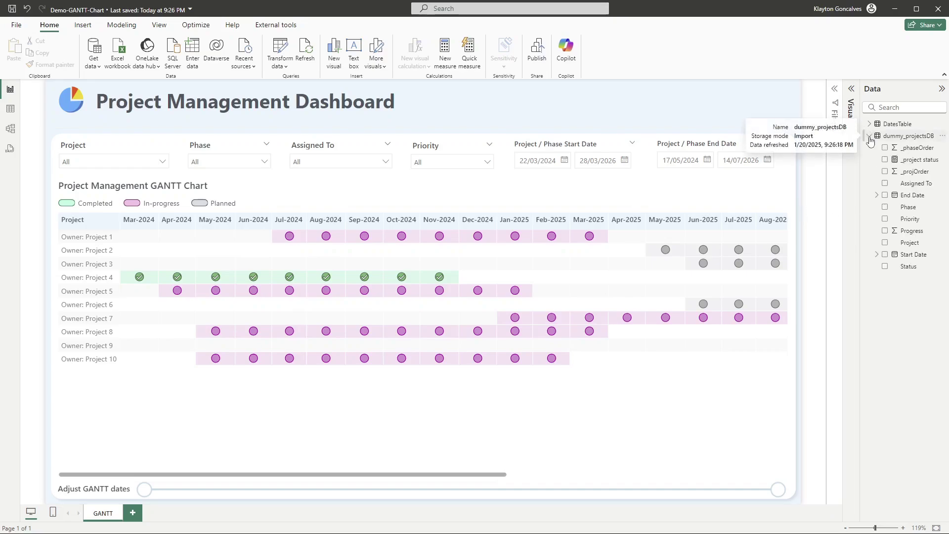
click(916, 165)
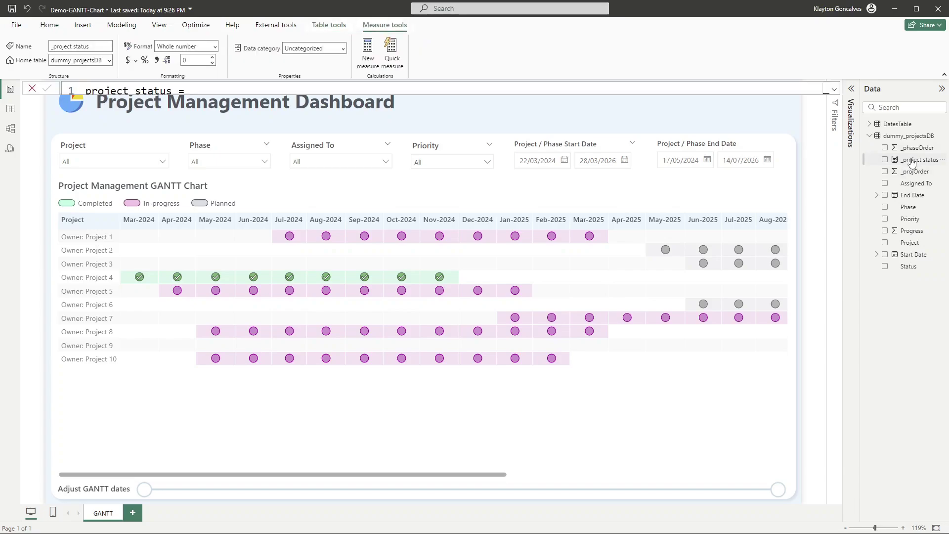
click(834, 89)
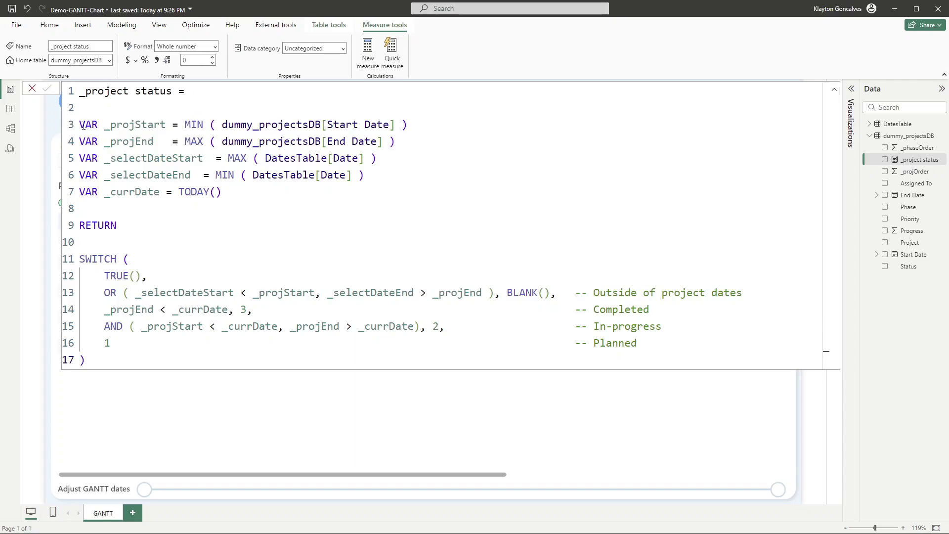
- Examine the project start, project end, selected date and current date variables in the _project status formula
drag(80, 125, 418, 123)
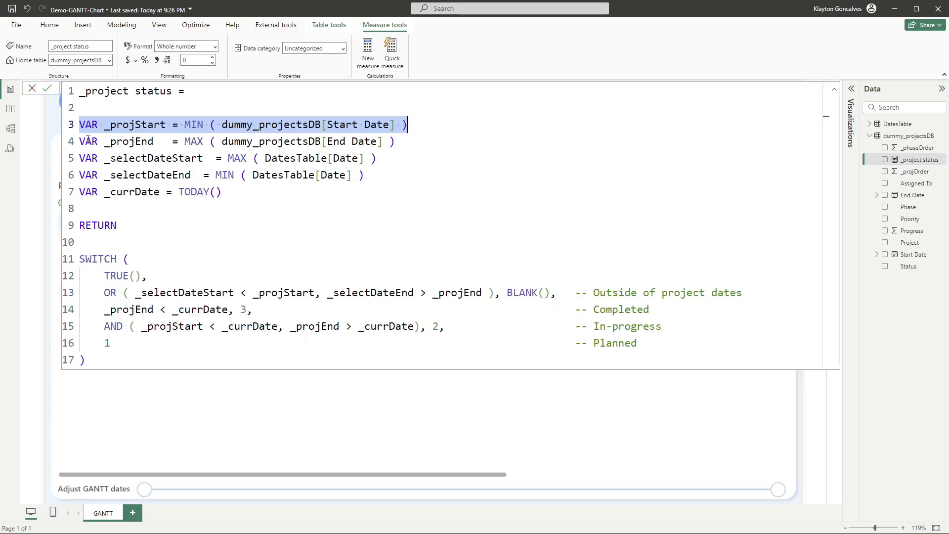
drag(80, 141, 403, 145)
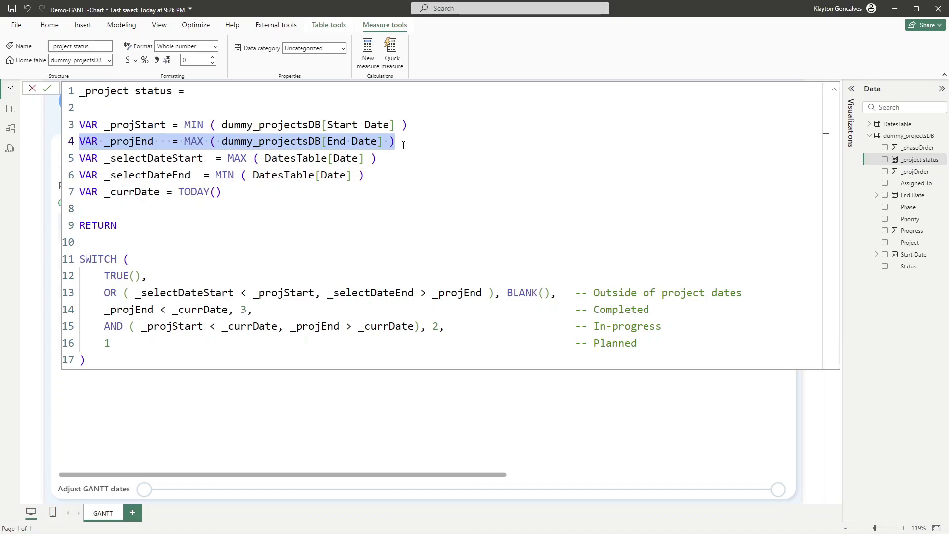
click(203, 130)
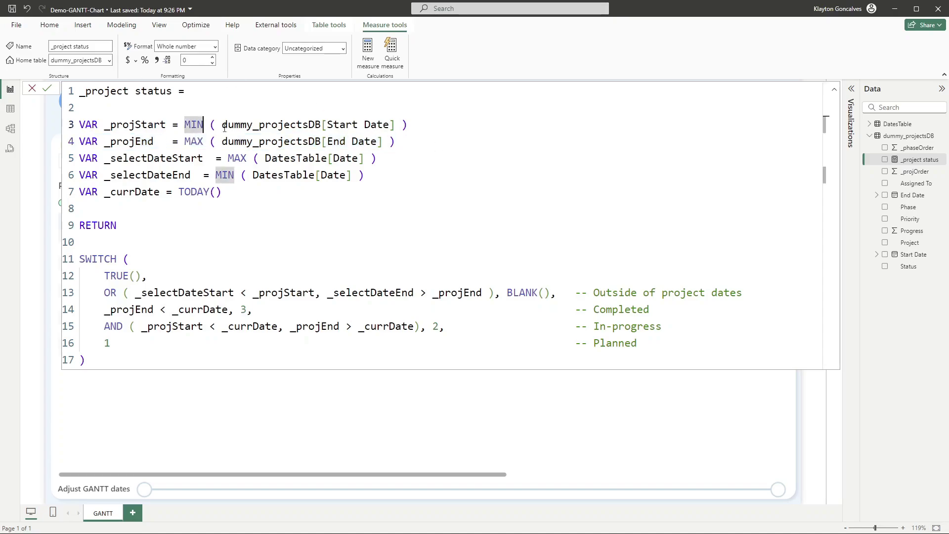
key(Down)
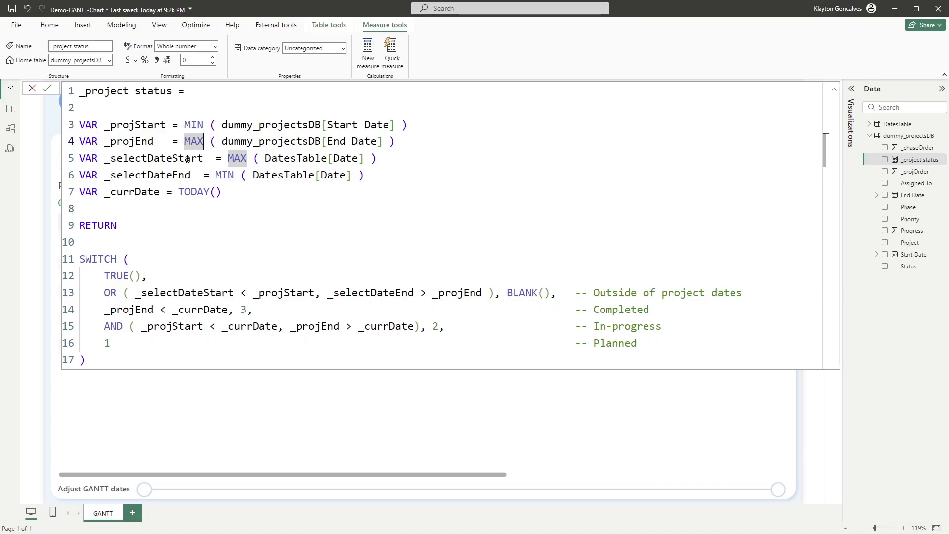
key(Right)
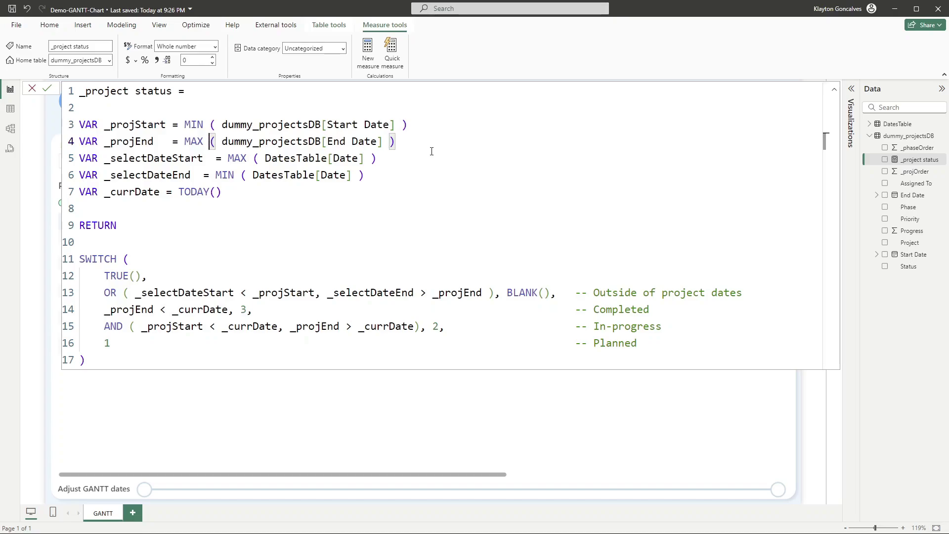
drag(78, 162, 380, 157)
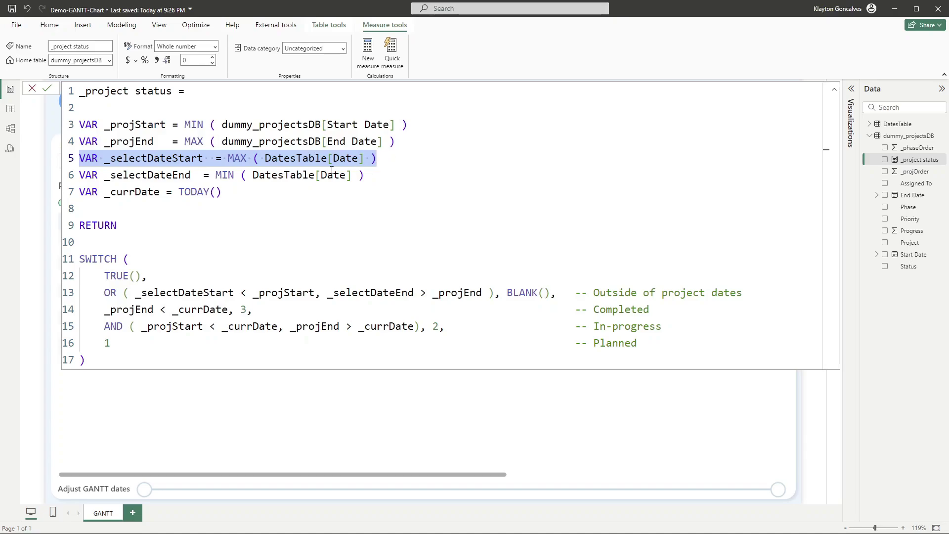
drag(79, 176, 385, 170)
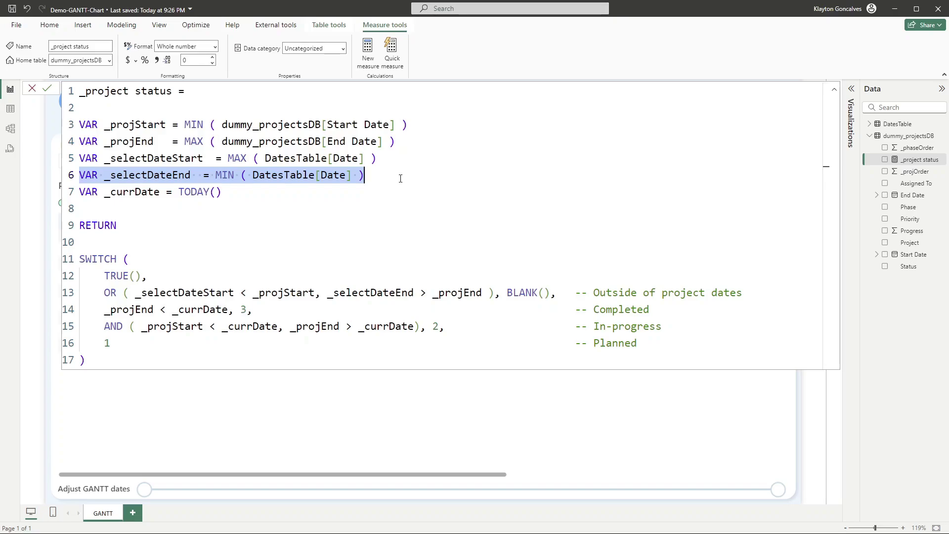
triple_click(128, 192)
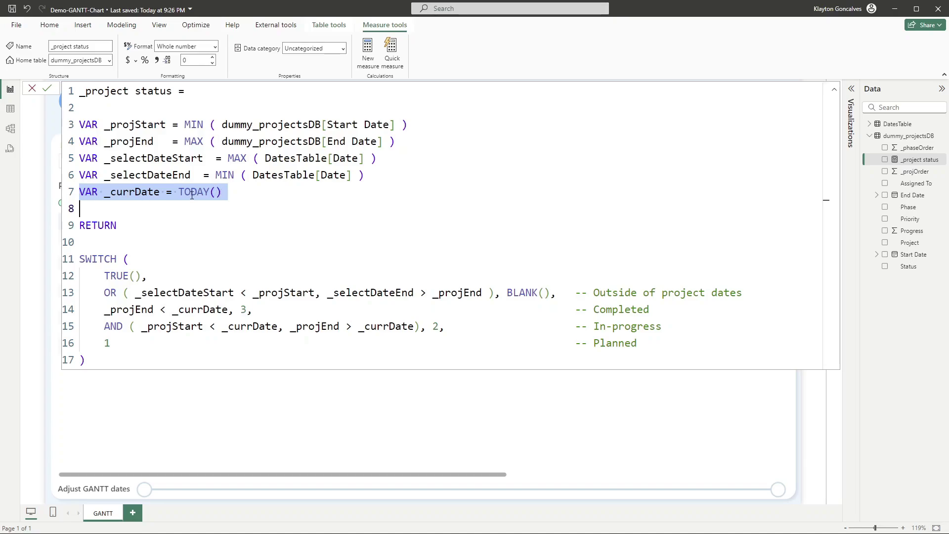
click(187, 238)
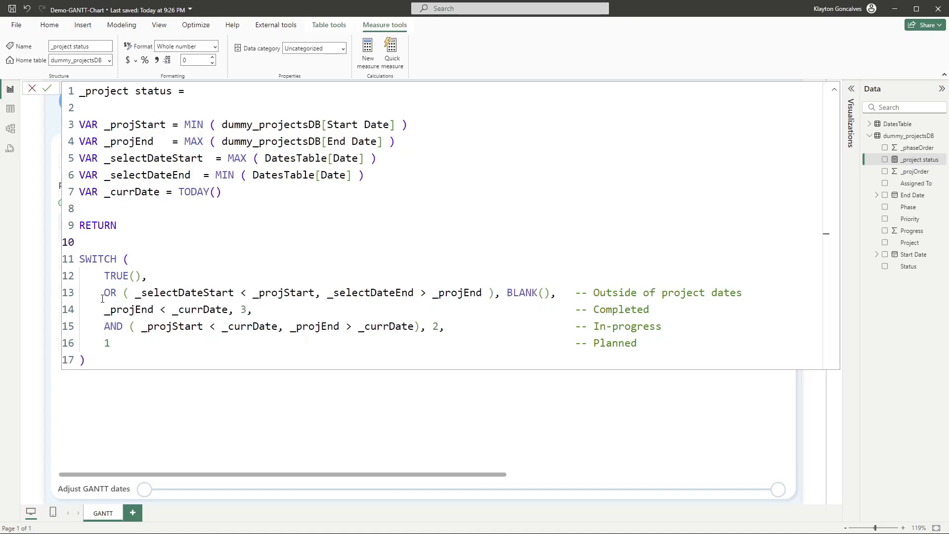
- Examine the SWITCH conditions in the _project status formula and the value each returns for outside-date, completed, in-progress and planned projects
drag(107, 294, 743, 292)
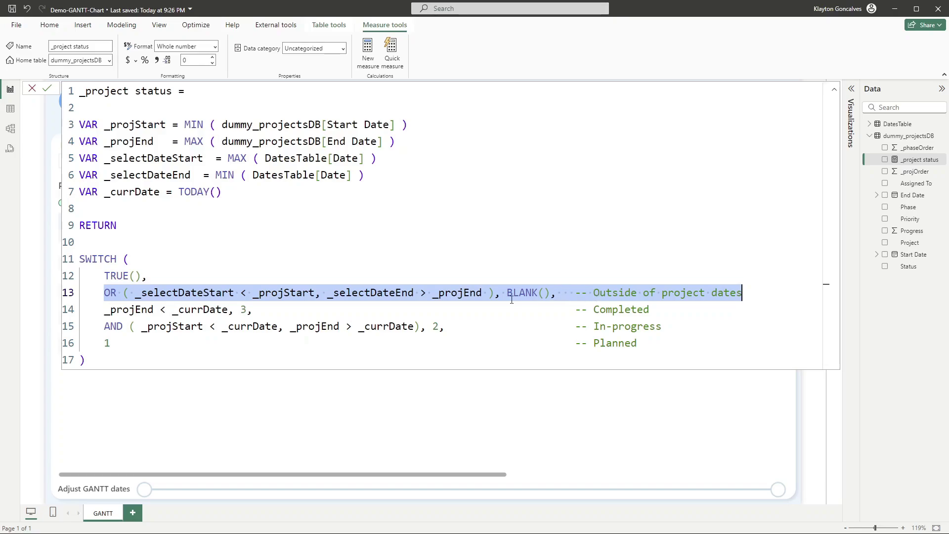
drag(508, 292, 550, 292)
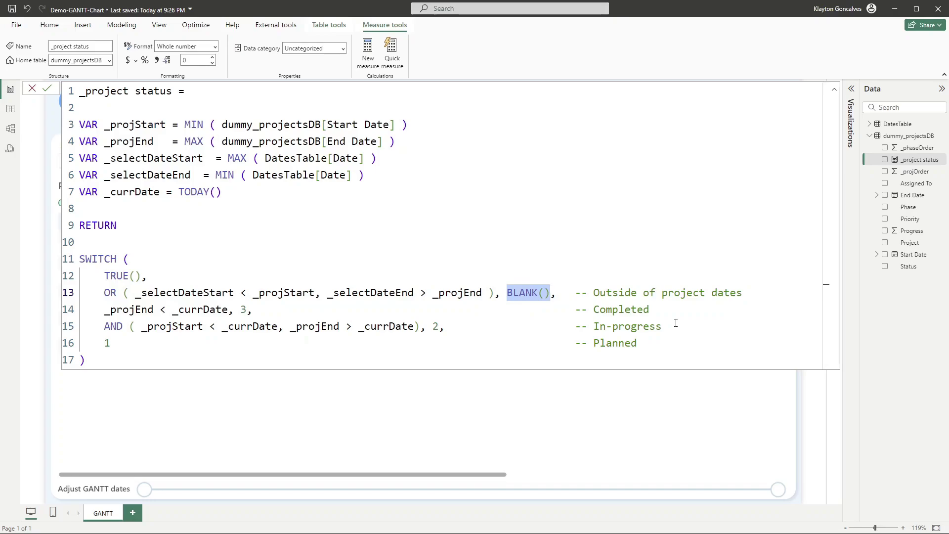
drag(104, 310, 234, 310)
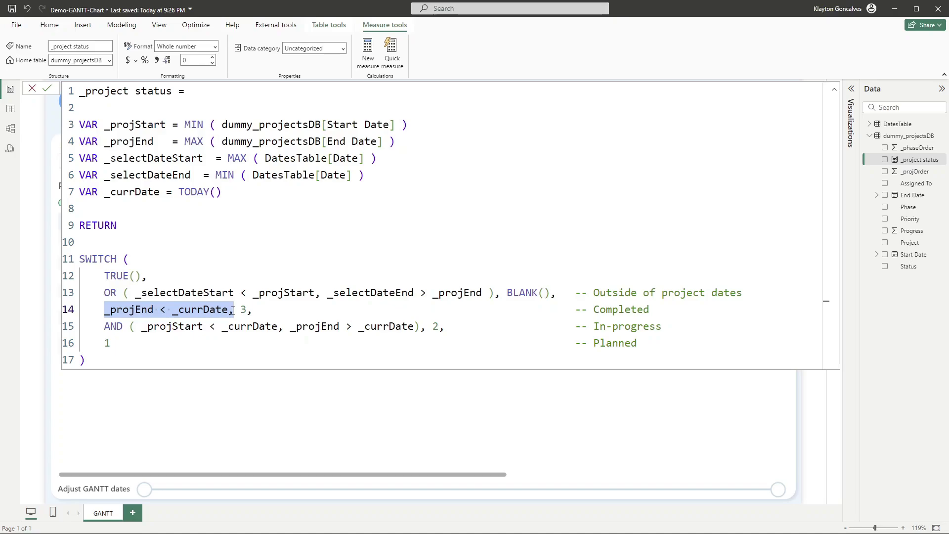
double_click(246, 310)
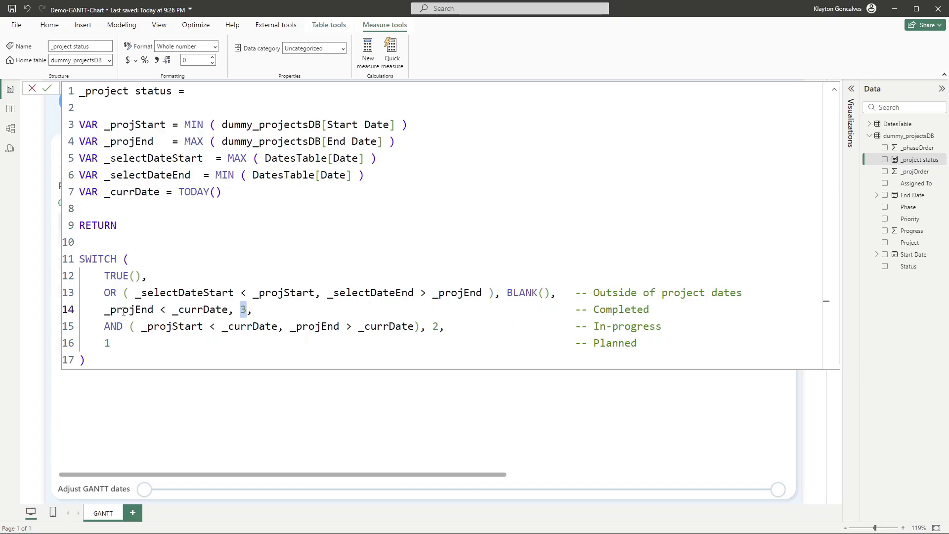
drag(105, 326, 420, 327)
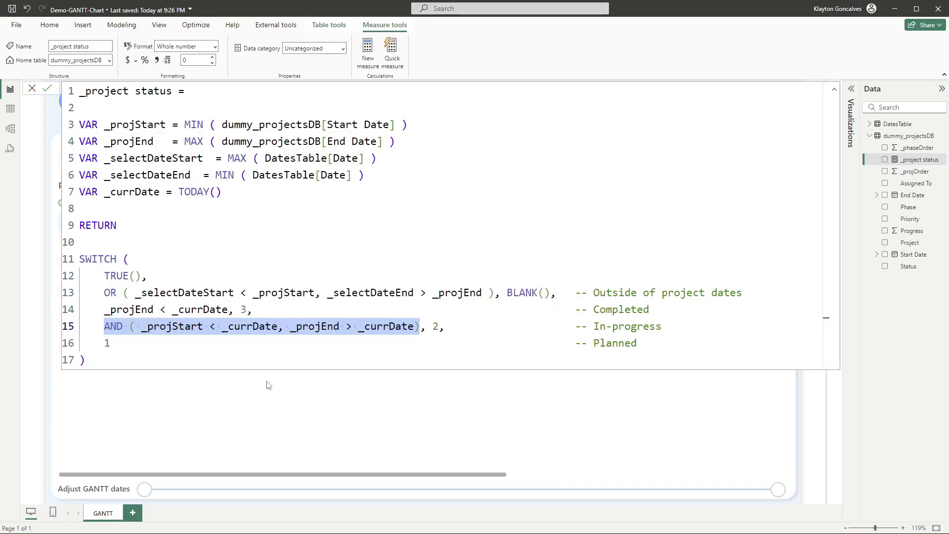
double_click(437, 326)
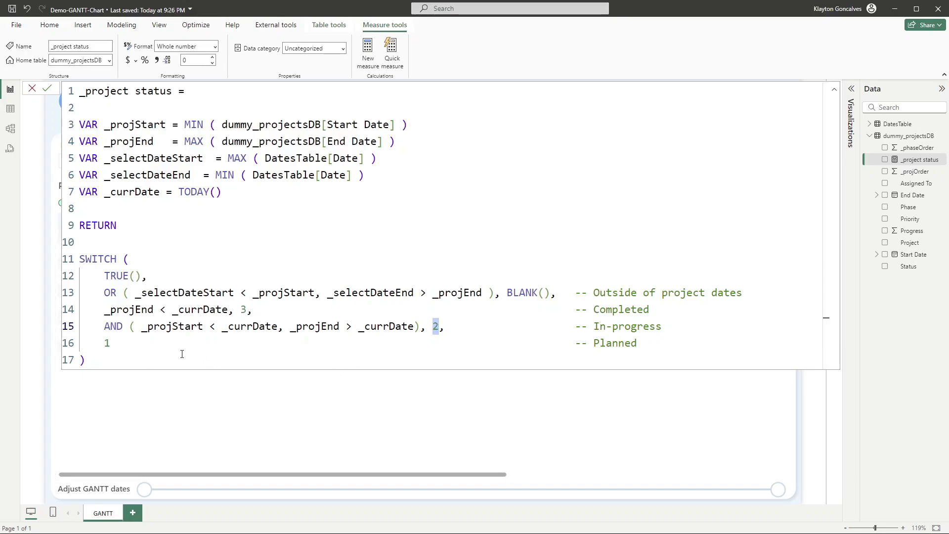
click(147, 343)
double_click(106, 343)
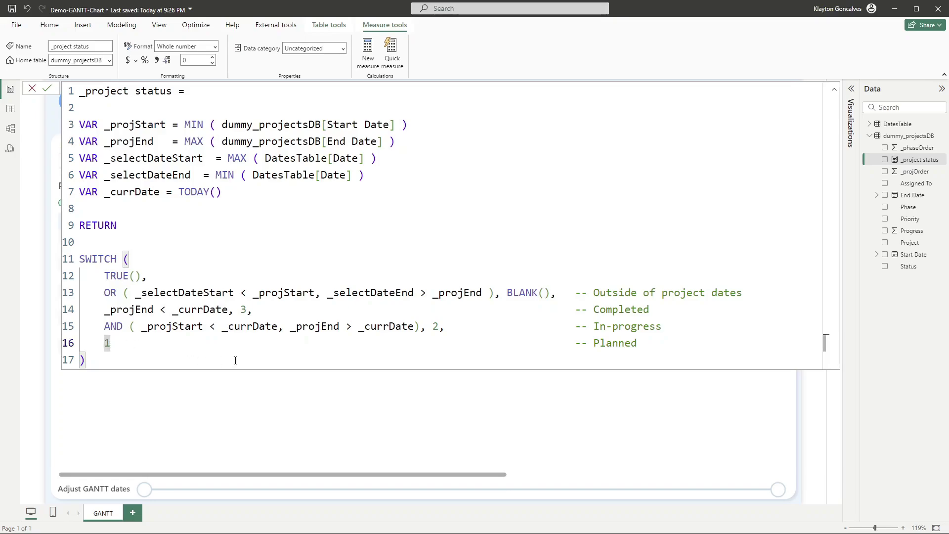
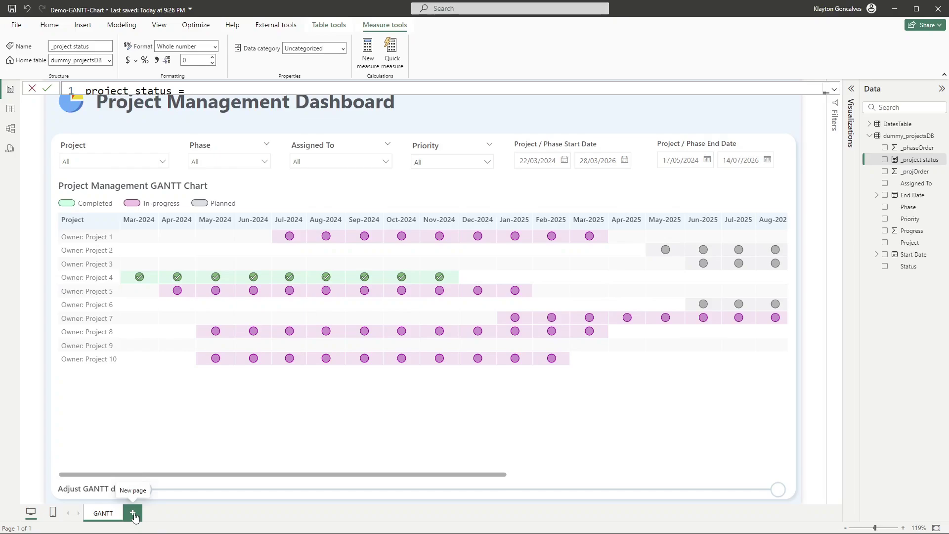
- Add a new report page and place a matrix visual on it, enlarged to fill most of the page
click(134, 514)
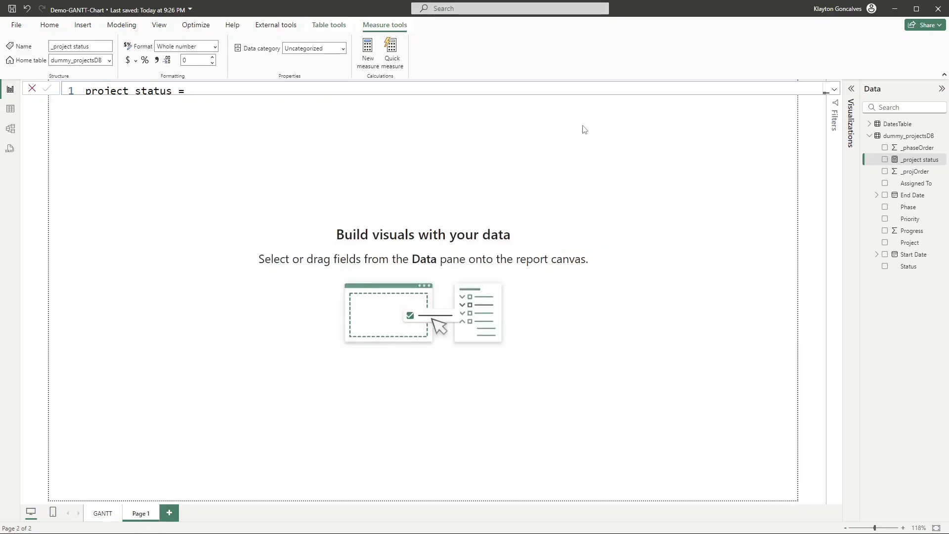
click(612, 152)
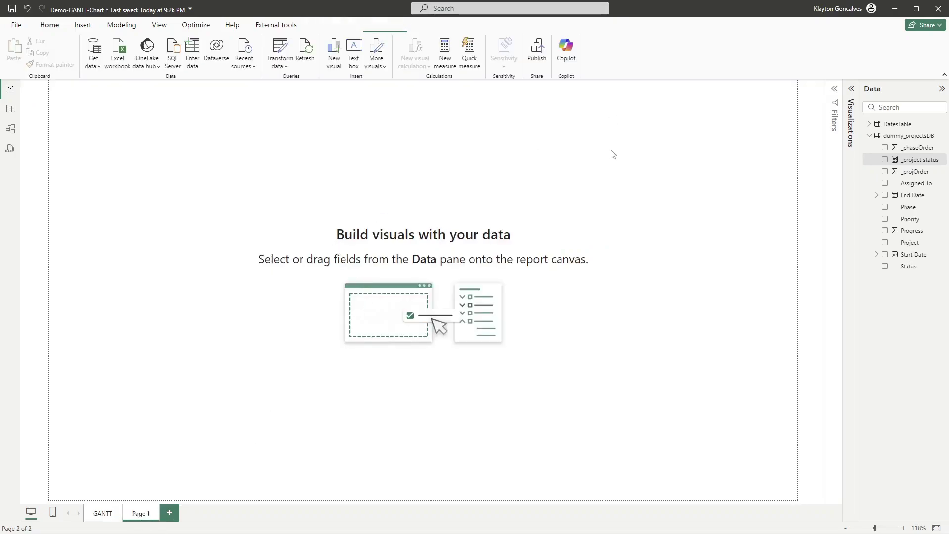
click(852, 92)
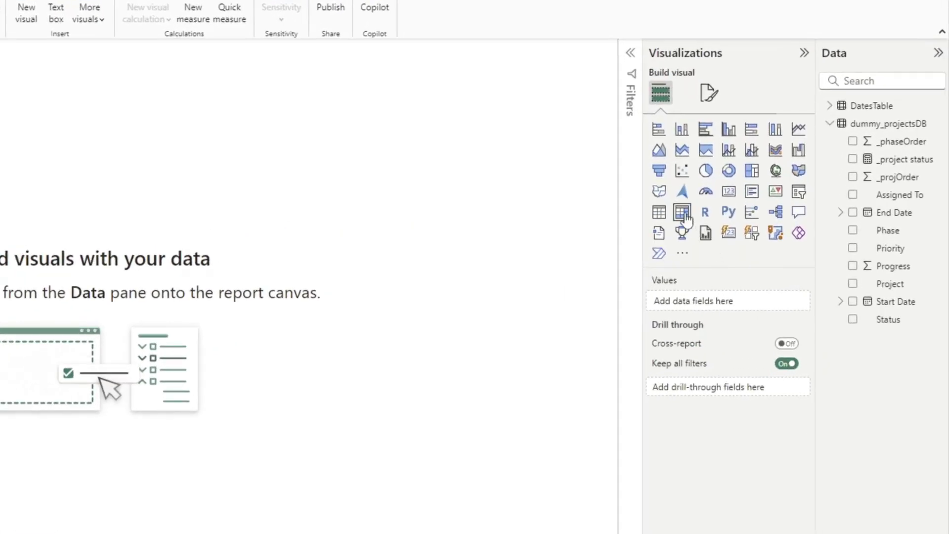
click(683, 212)
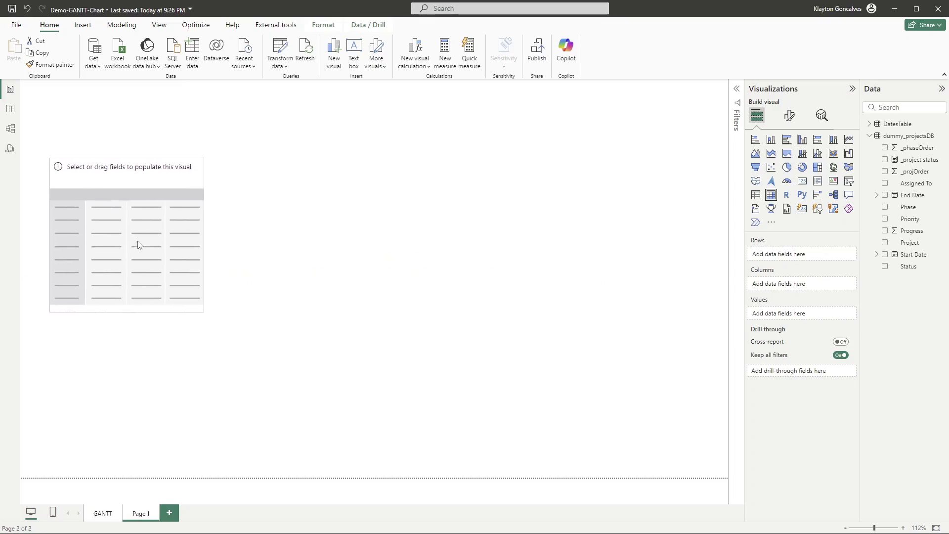
drag(192, 316, 712, 463)
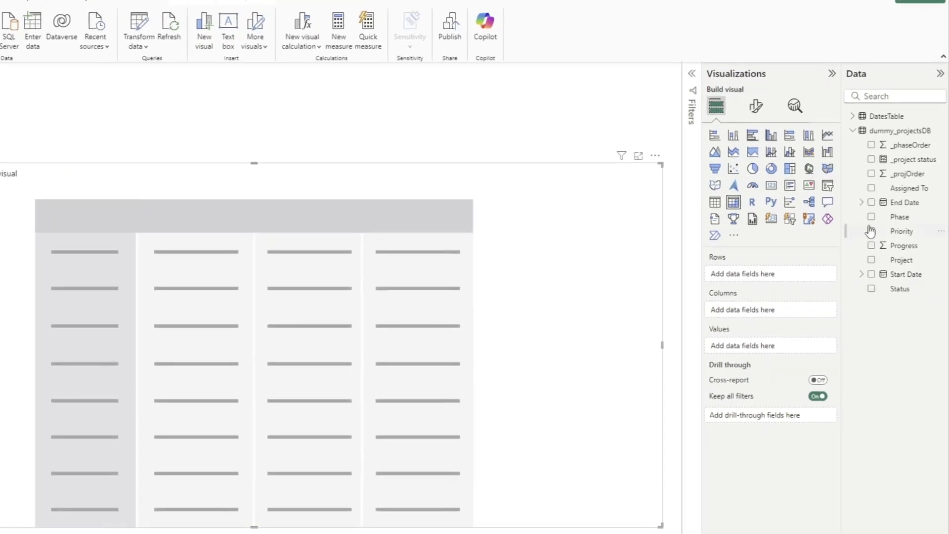
- Populate the matrix with Project as rows, Month & Year from DatesTable as columns and _project status as values
drag(910, 243, 818, 266)
drag(753, 319, 722, 303)
drag(904, 161, 728, 400)
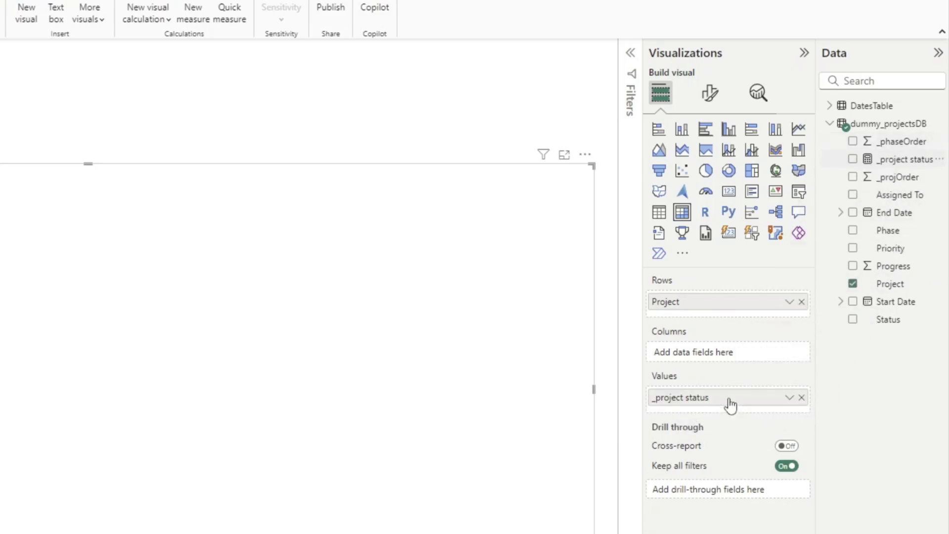
click(832, 108)
drag(920, 143, 752, 360)
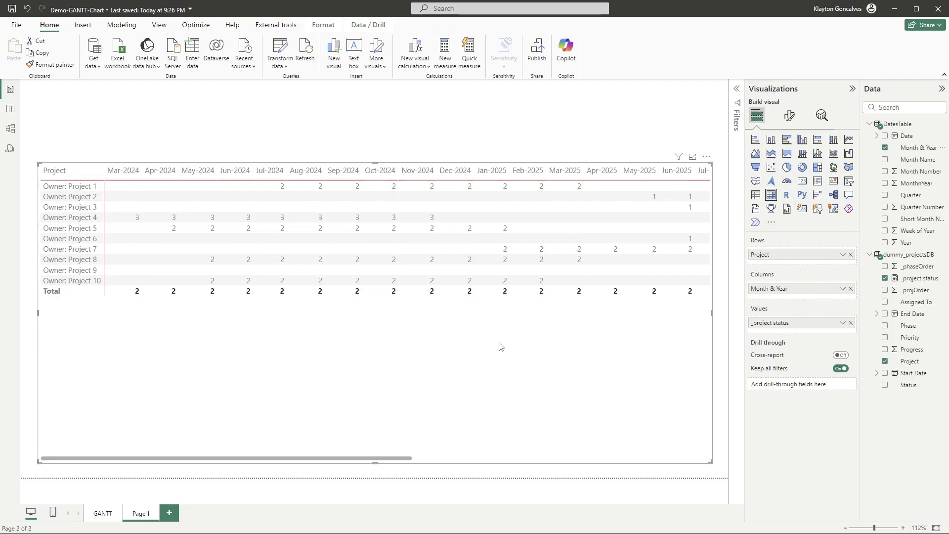
- Set the matrix's style preset to None
click(789, 115)
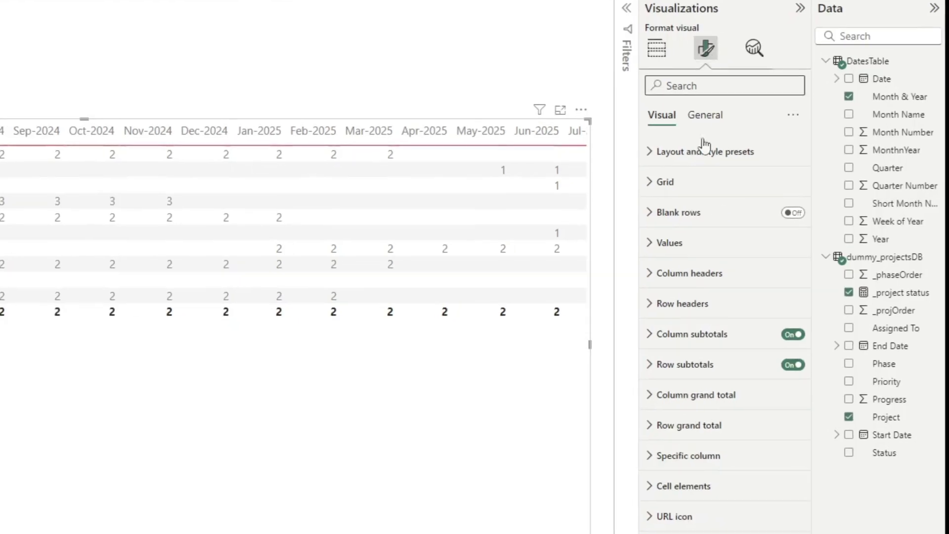
click(657, 154)
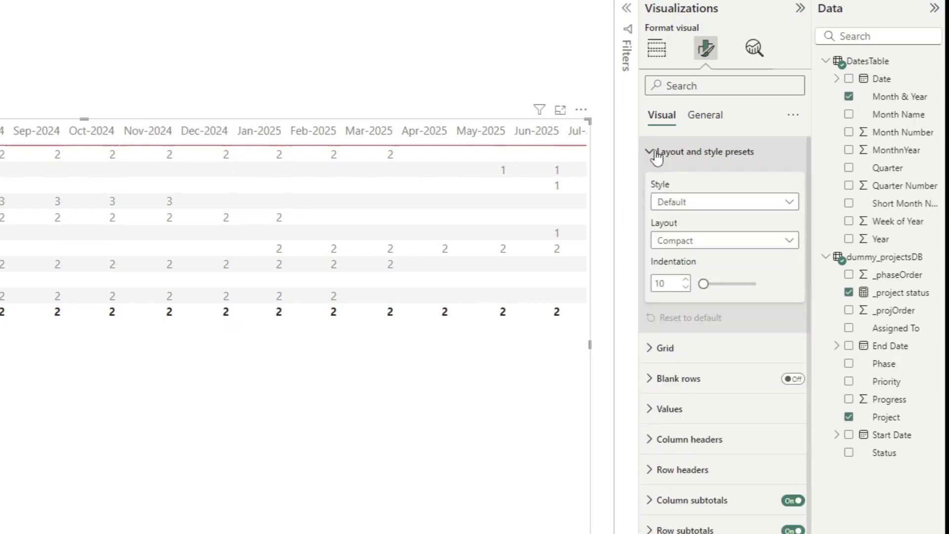
click(724, 205)
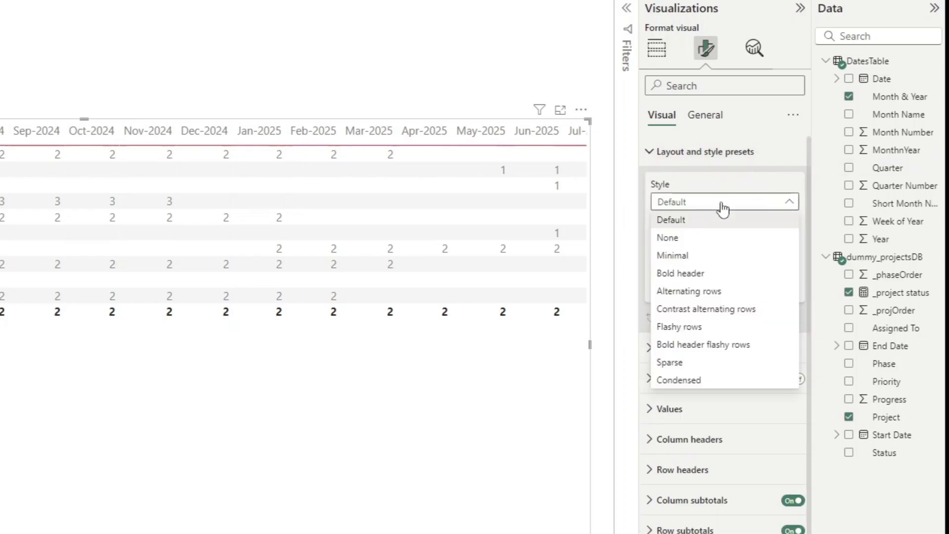
click(688, 242)
click(720, 161)
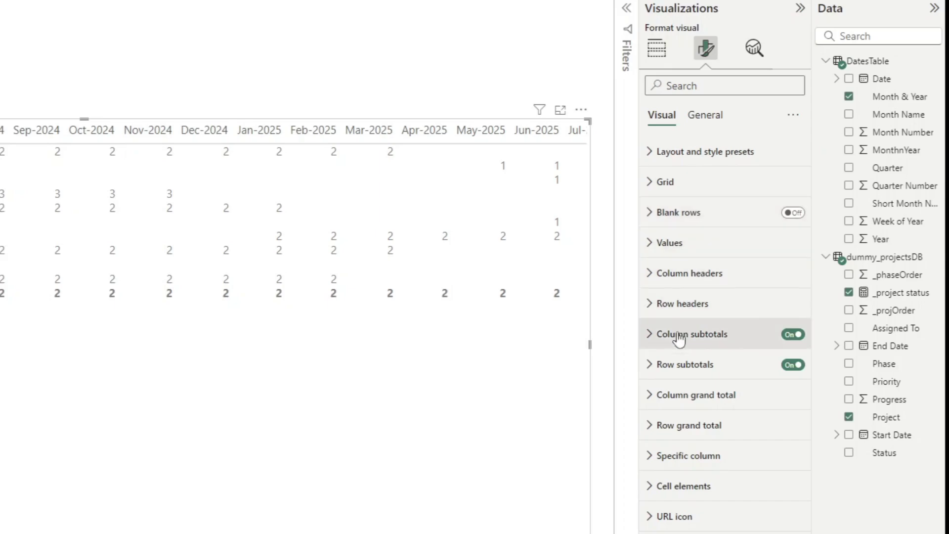
- Review the matrix's column subtotal settings and turn column subtotals off
click(707, 346)
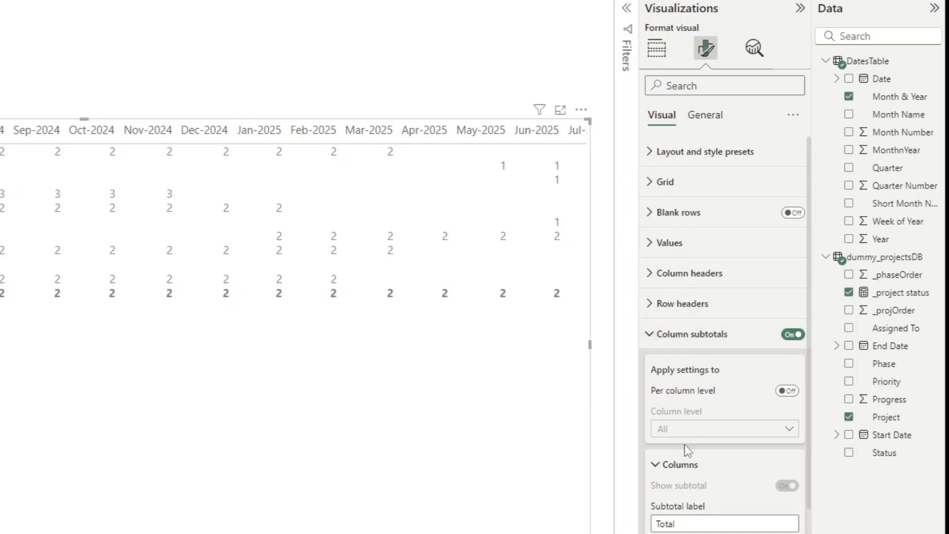
scroll(688, 452, down, 3)
click(671, 485)
scroll(700, 416, down, 3)
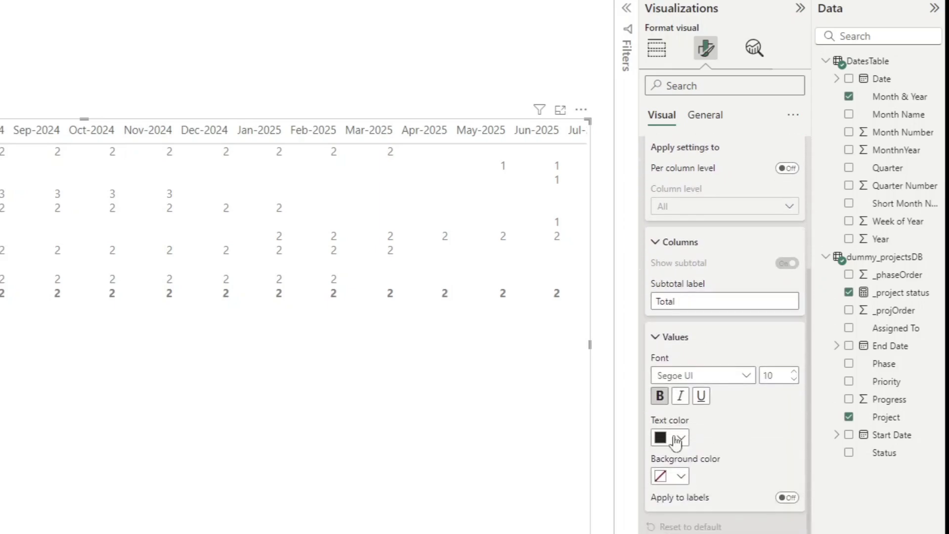
scroll(716, 322, up, 5)
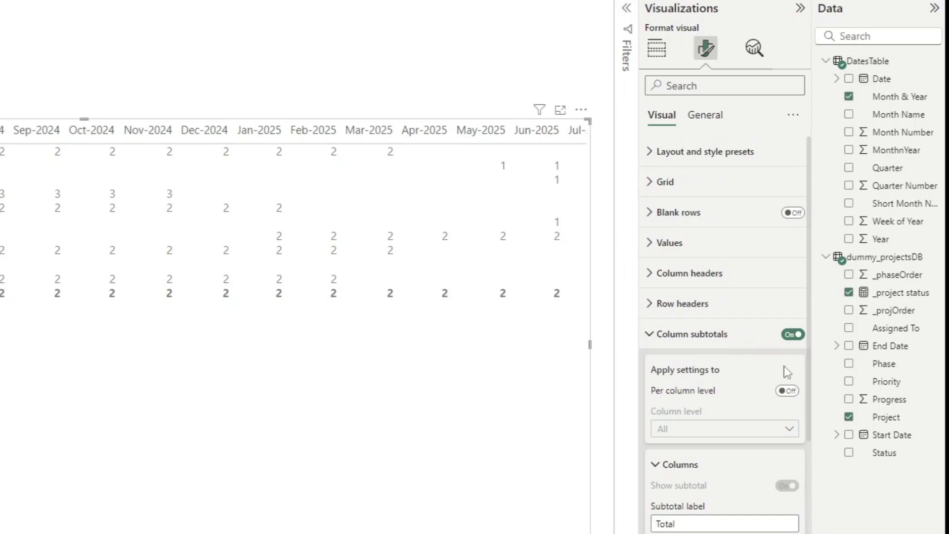
click(792, 334)
click(727, 342)
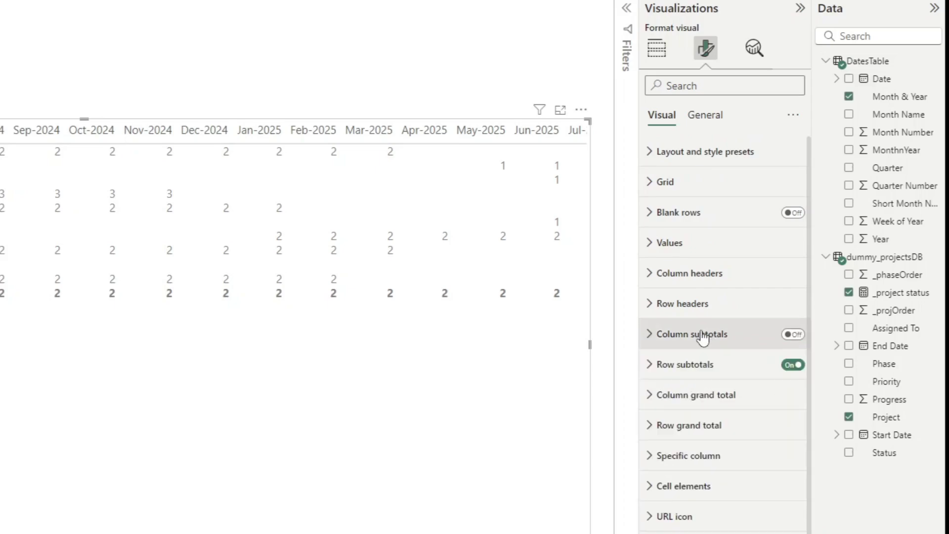
- Review the matrix's row subtotal settings and turn row subtotals off
click(689, 364)
scroll(687, 421, down, 4)
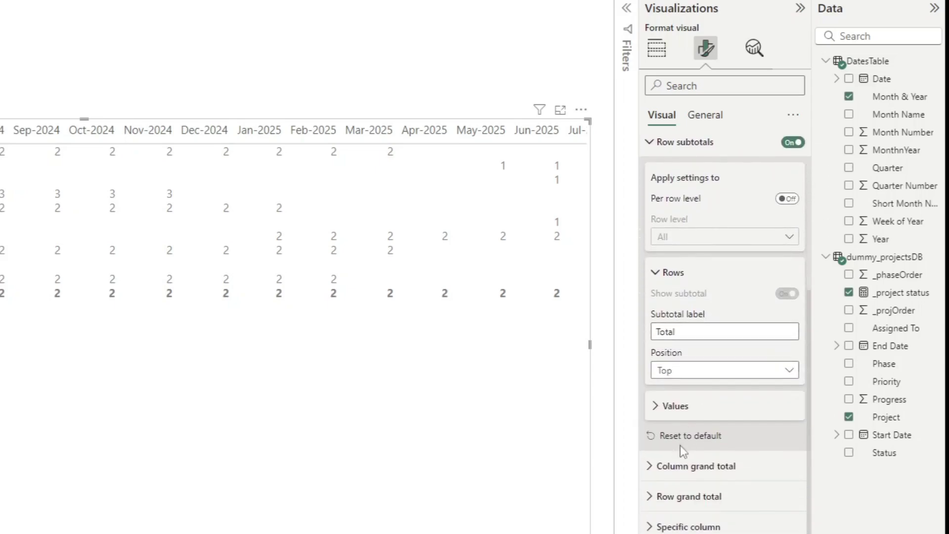
click(673, 414)
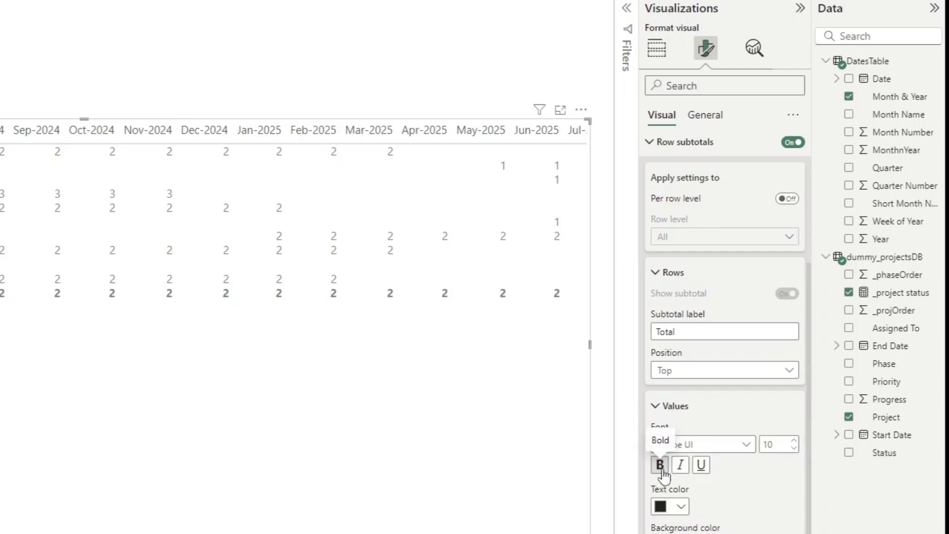
scroll(751, 346, up, 2)
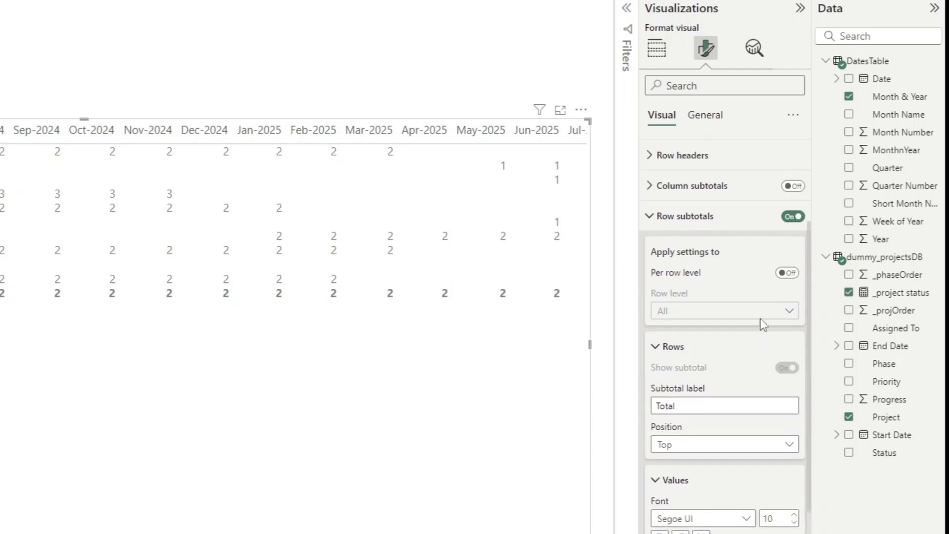
click(793, 228)
click(699, 229)
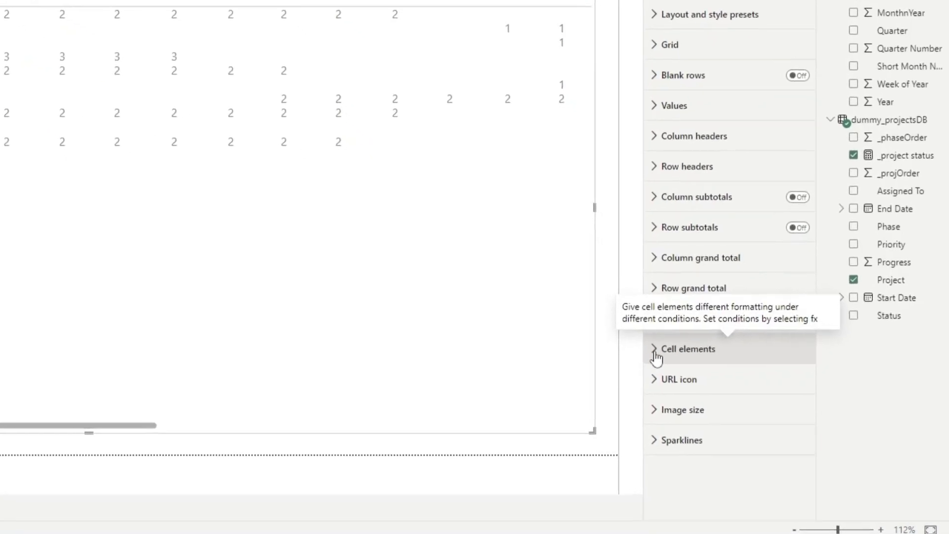
- Enable conditional background color for the _project status cells, using the Rules format style with three rules
click(656, 355)
scroll(685, 221, down, 5)
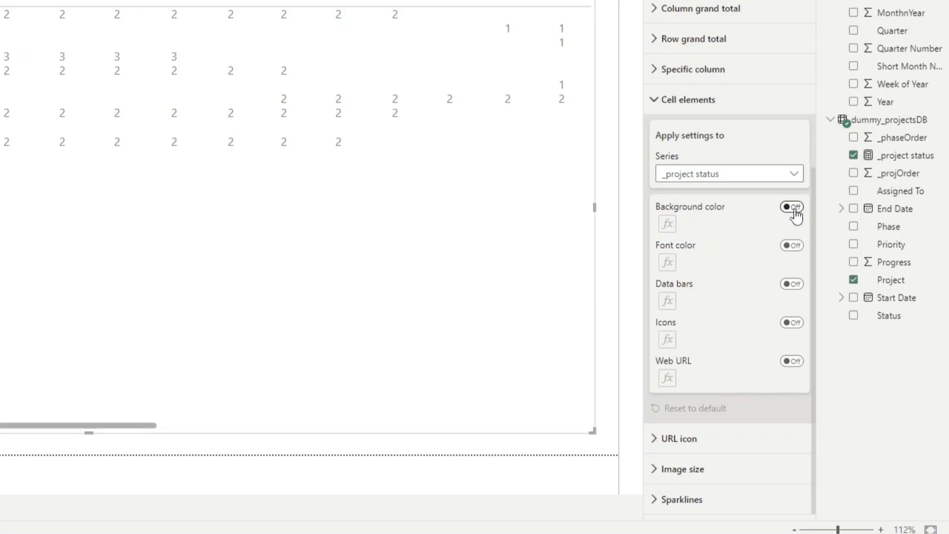
click(668, 225)
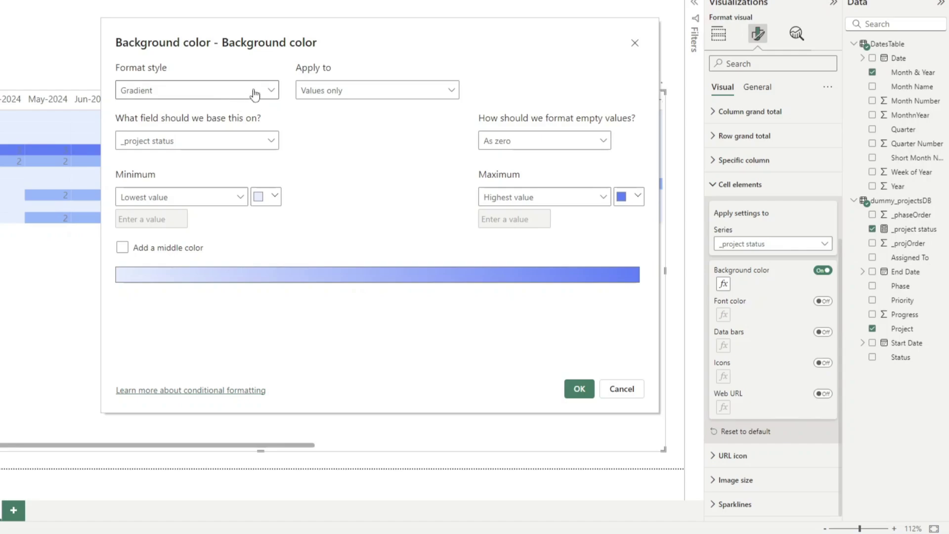
click(263, 95)
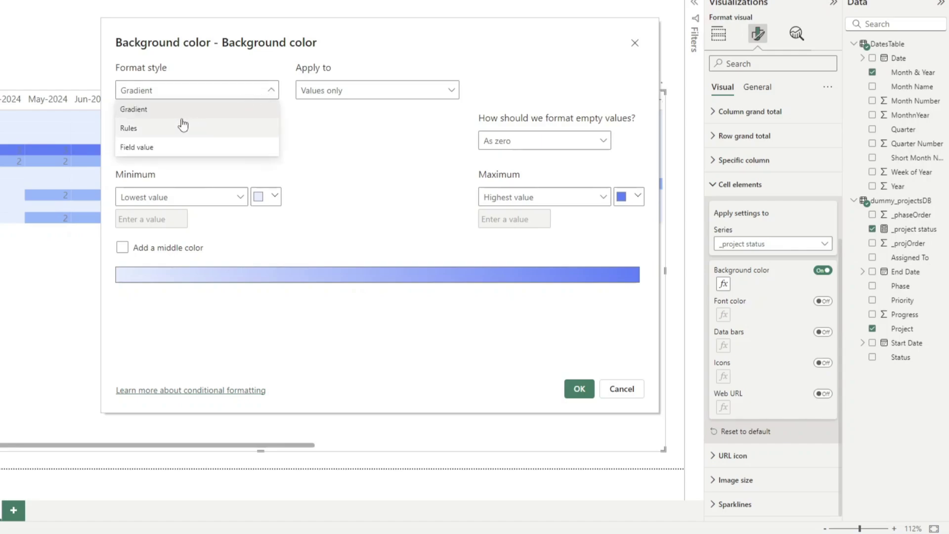
click(153, 132)
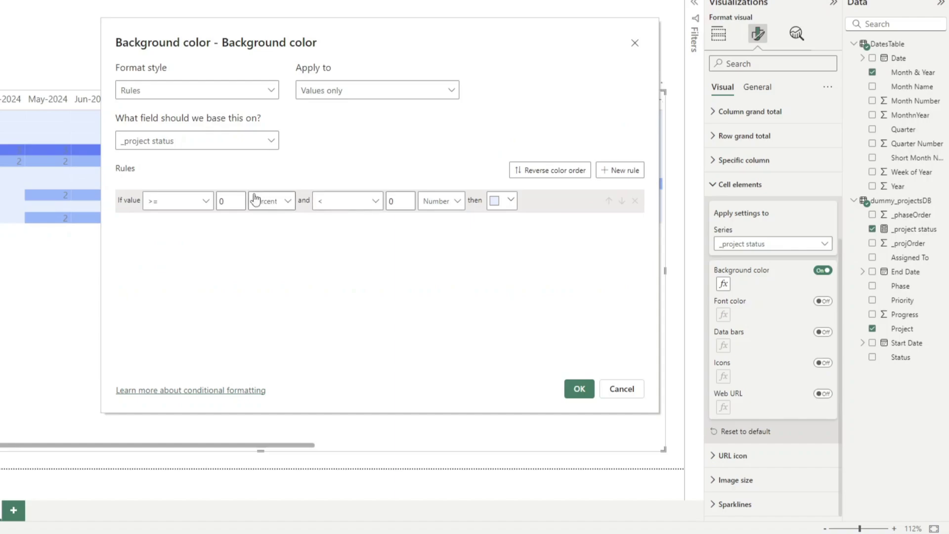
click(621, 171)
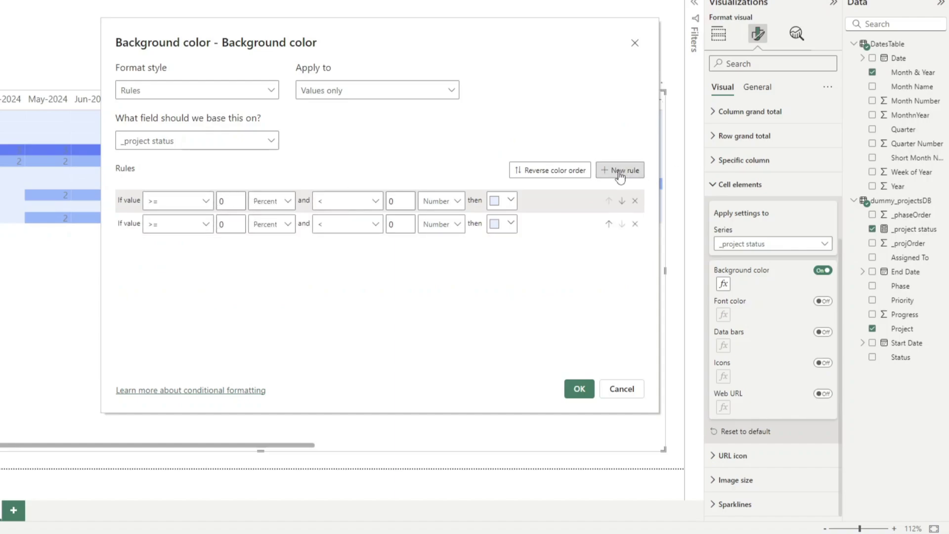
click(621, 170)
- Set the first background color rule to apply when the value = 3 as a Number
click(197, 206)
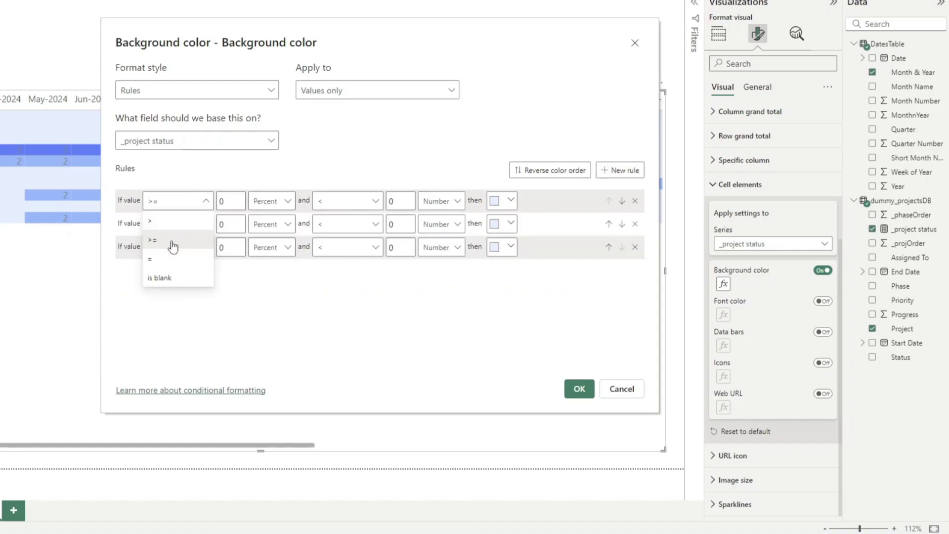
click(170, 261)
click(240, 201)
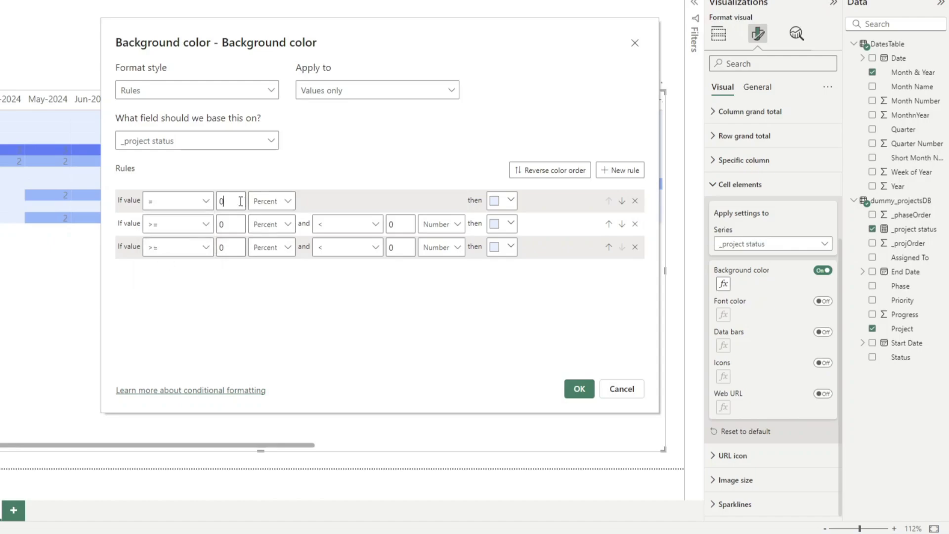
click(266, 205)
click(263, 221)
double_click(221, 198)
- Set the second background color rule to apply when the value = 2 as a Number
click(198, 228)
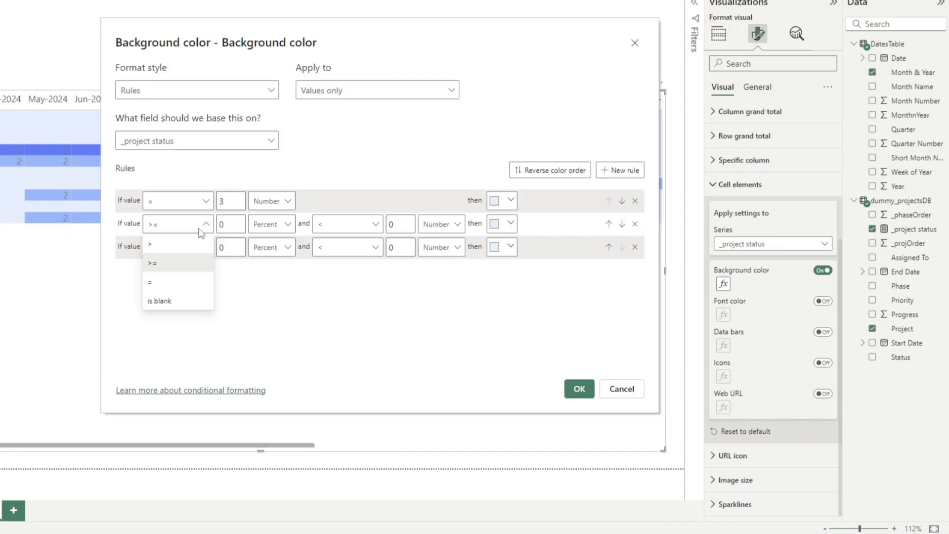
click(174, 271)
text(3)
click(278, 230)
click(269, 241)
key(BackSpace)
text(2)
- Set the third background color rule to apply when the value = 1 as a Number
click(193, 252)
click(183, 299)
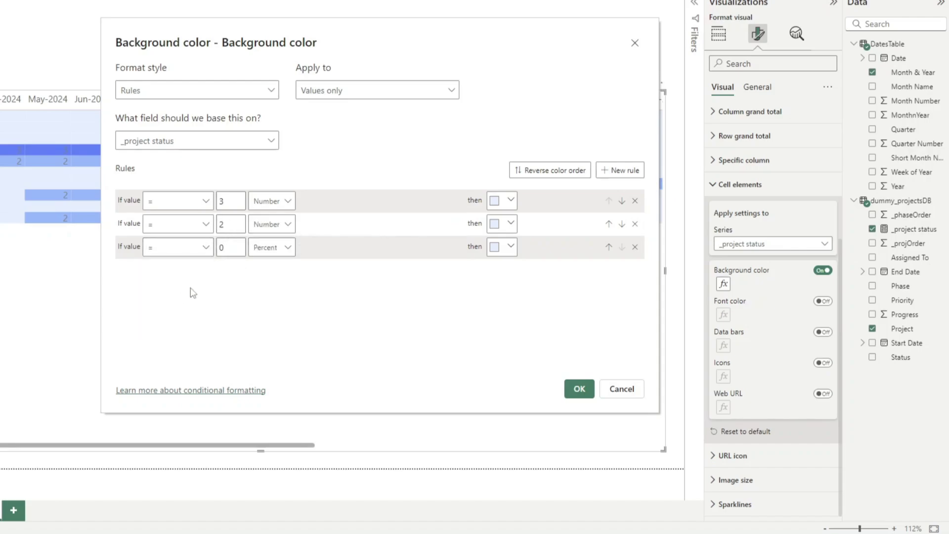
key(BackSpace)
text(1)
click(271, 247)
click(269, 265)
- Assign light green to value 3, light pink to value 2 and light gray to value 1, and apply the background color rules
click(509, 202)
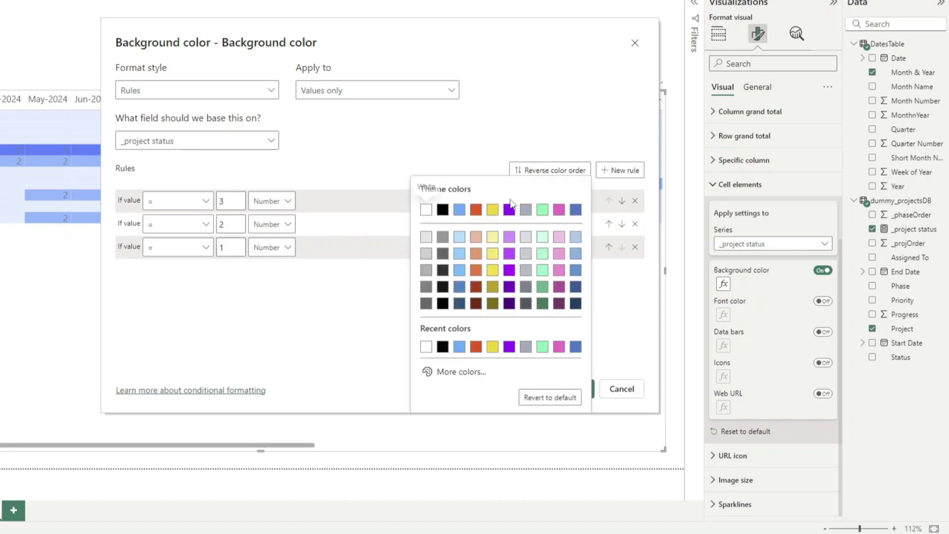
click(543, 236)
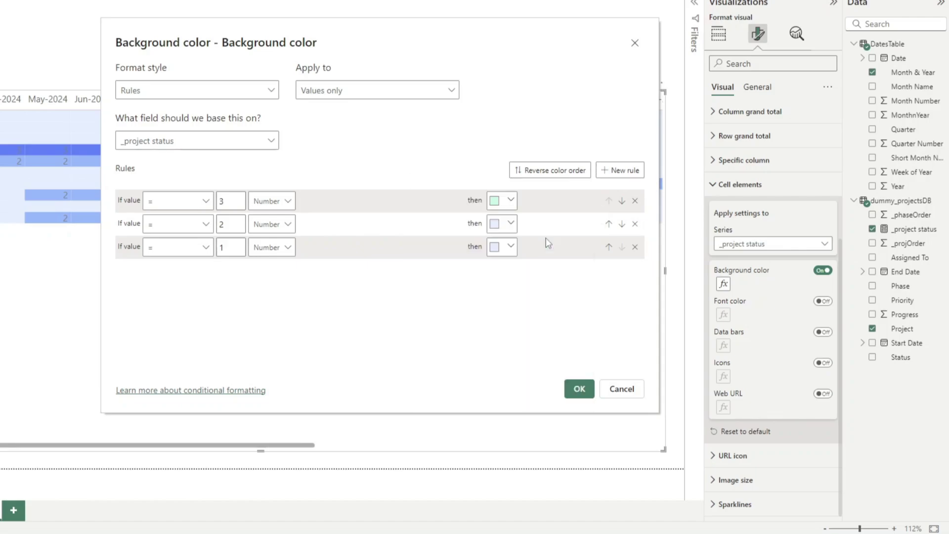
click(498, 228)
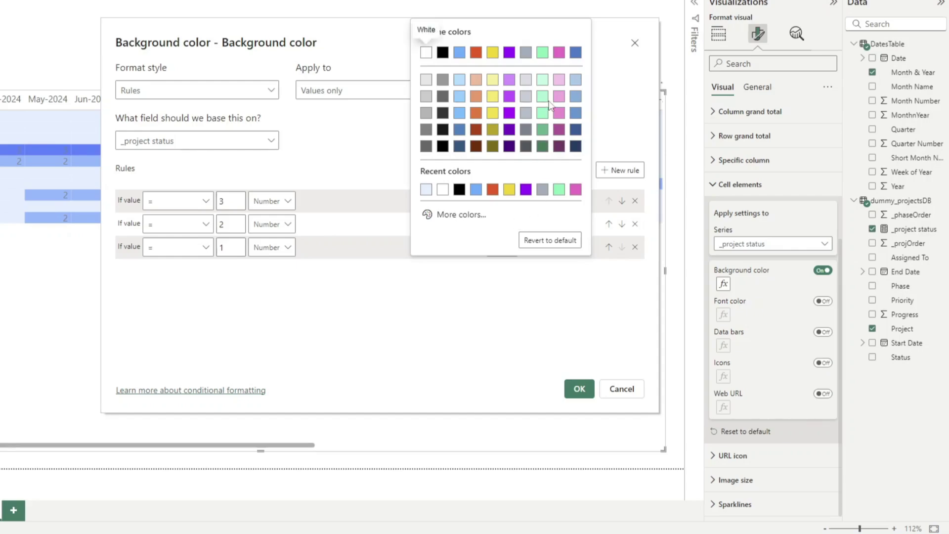
click(559, 80)
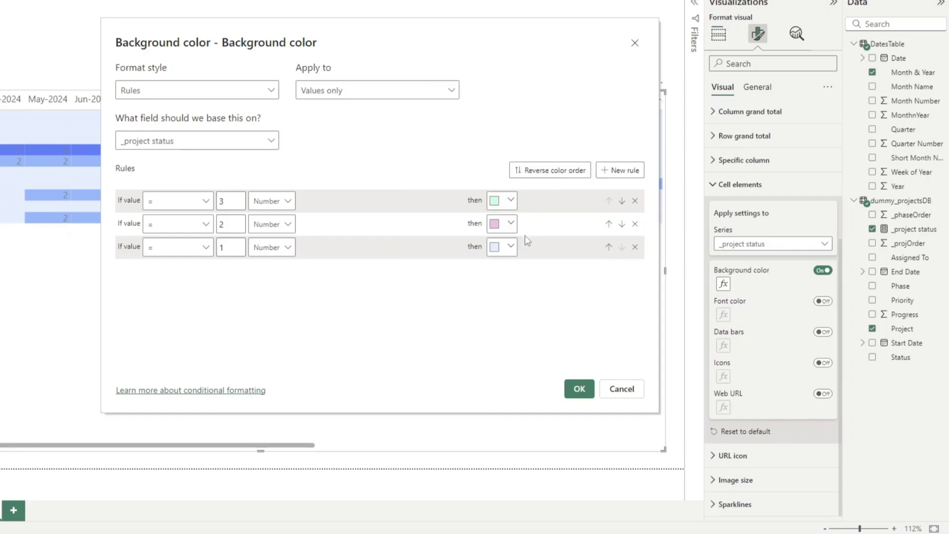
click(510, 249)
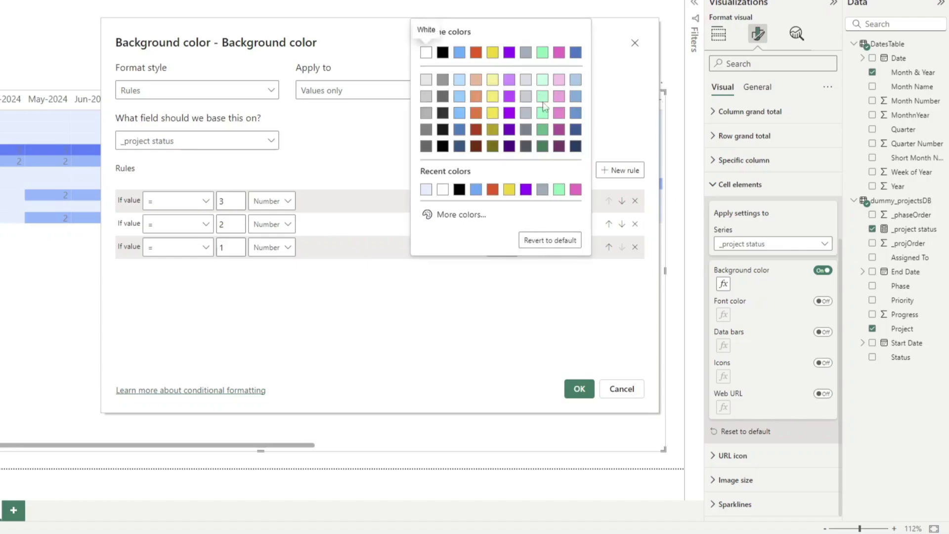
click(527, 83)
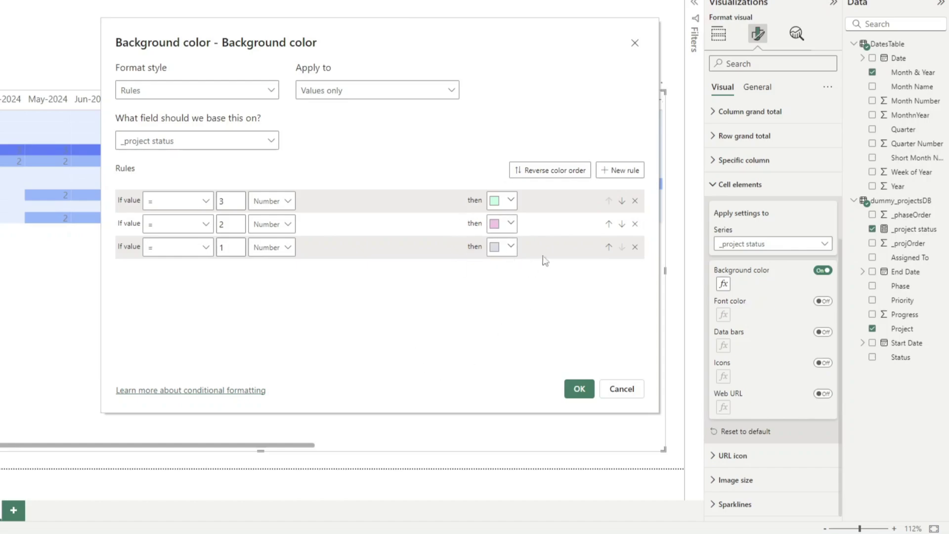
click(579, 390)
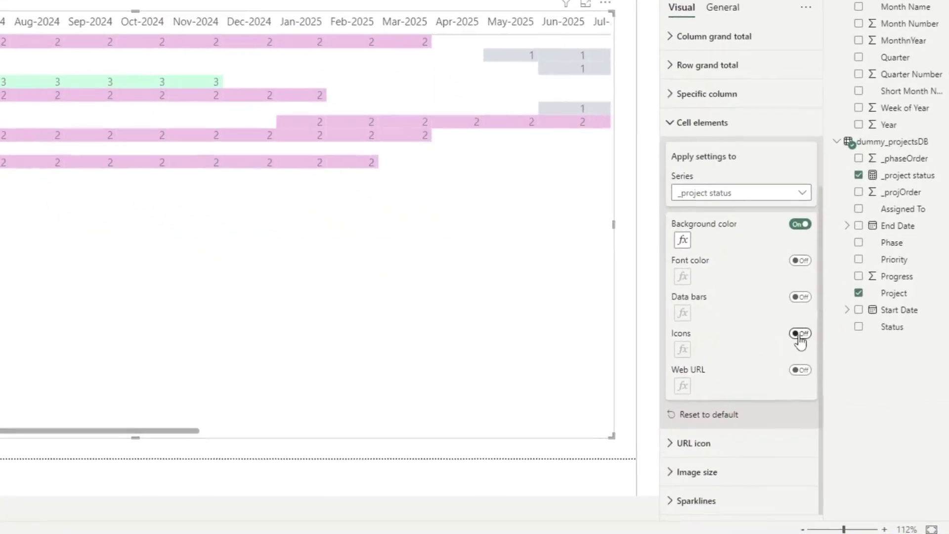
- Enable conditional icons for the _project status cells and set the condition of all three icon rules to =
click(800, 334)
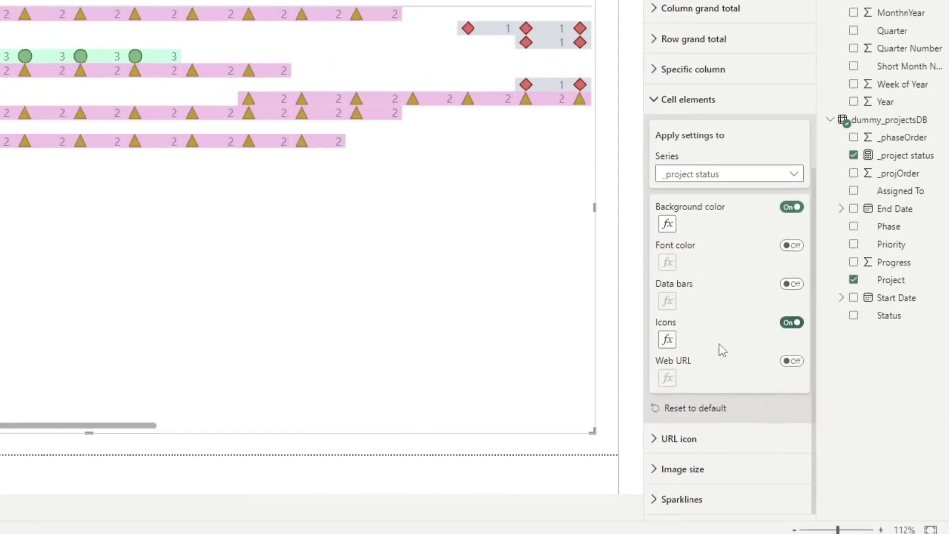
click(667, 340)
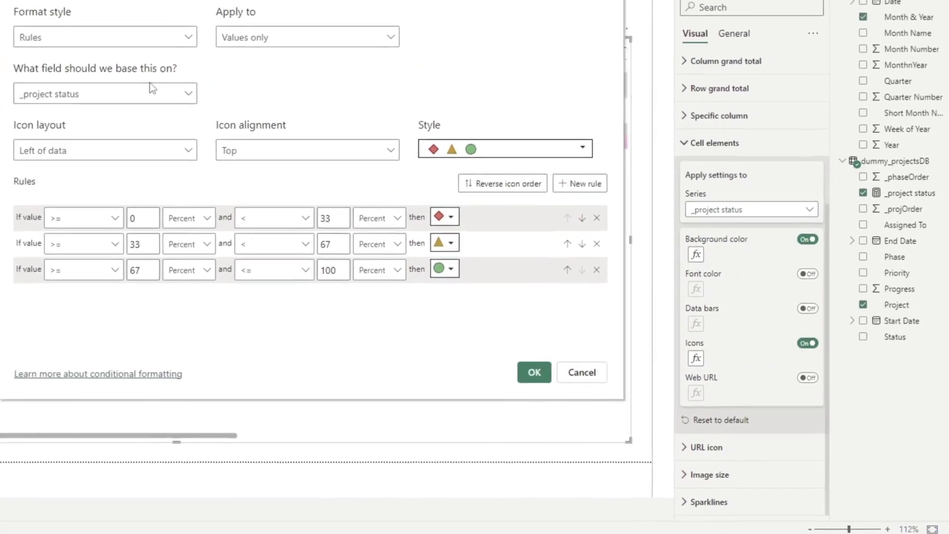
click(192, 253)
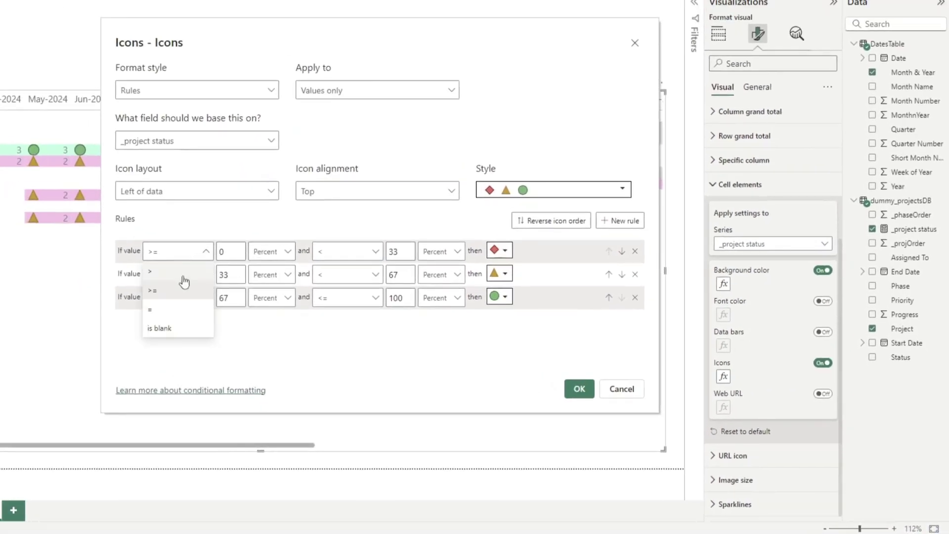
click(162, 310)
click(178, 275)
click(171, 332)
click(183, 298)
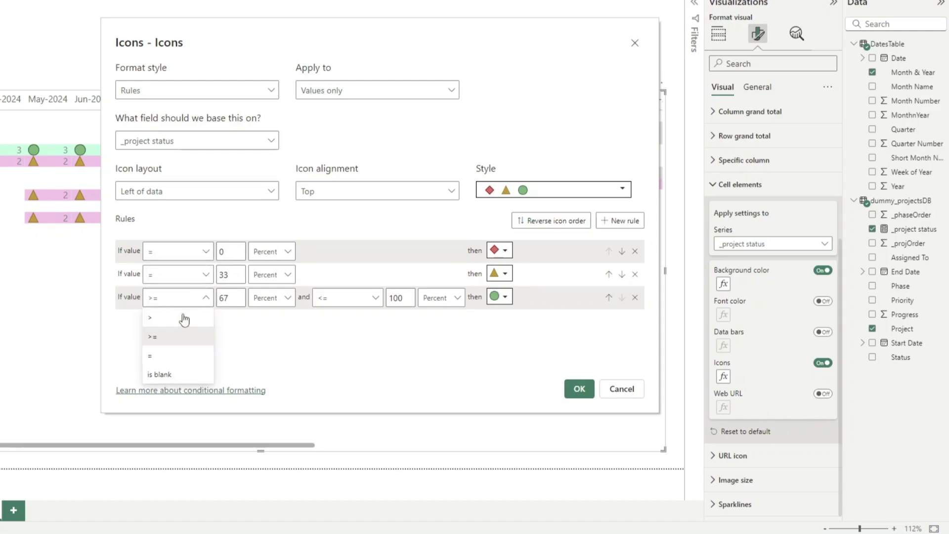
click(154, 355)
- Set the three icon rules' values to 3, 2 and 1 in order, each as a Number
text(3)
click(271, 252)
click(262, 277)
click(217, 272)
text(2)
click(265, 275)
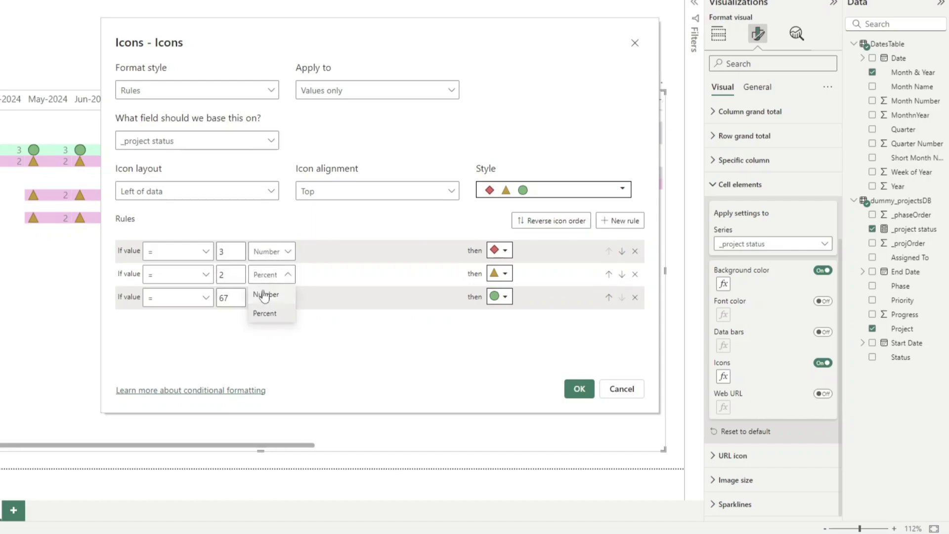
click(265, 295)
double_click(227, 297)
text(1)
click(271, 298)
click(283, 314)
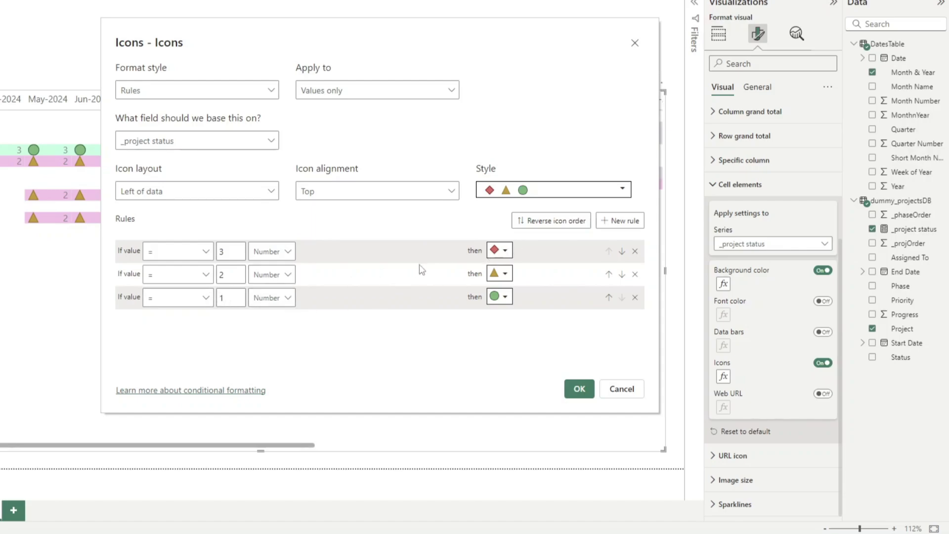
- Choose a green check-mark circle icon for value 3, a purple circle for value 2 and a gray circle for value 1
click(496, 252)
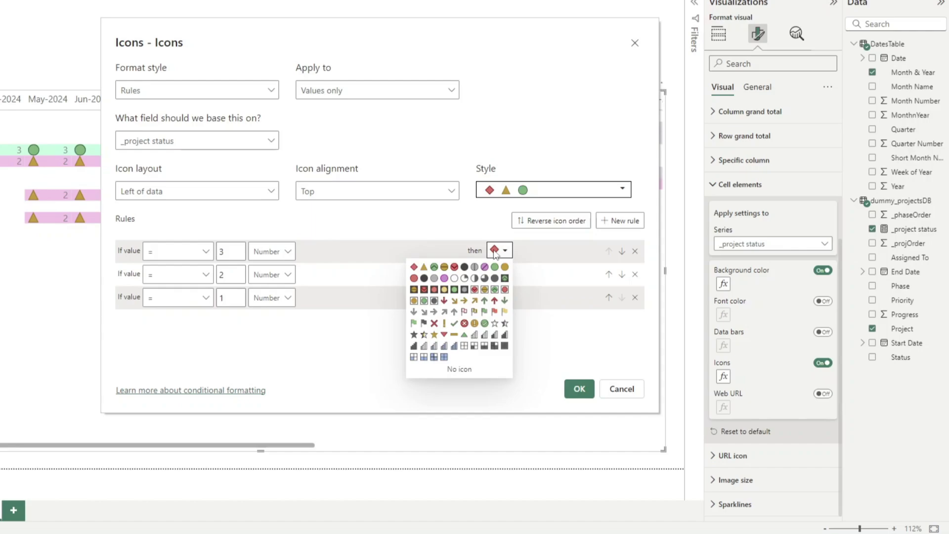
click(485, 324)
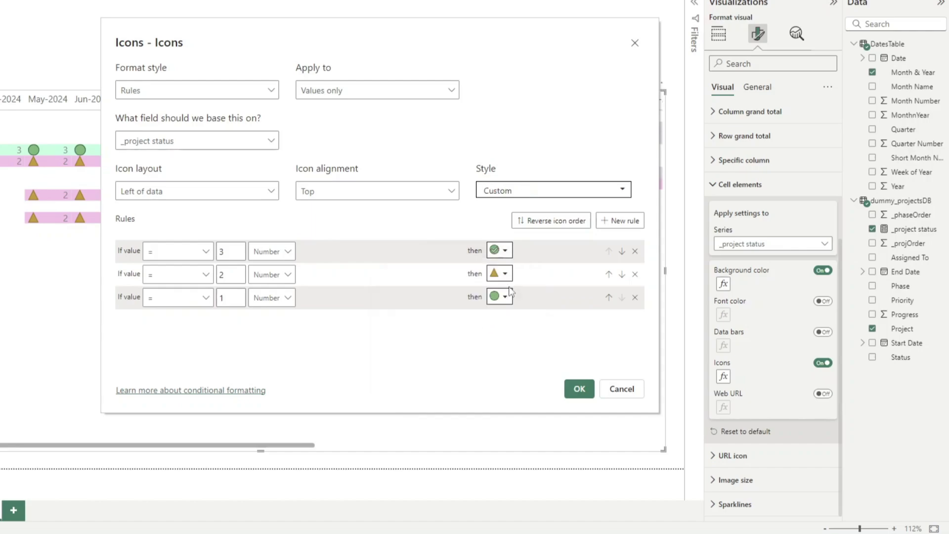
click(506, 275)
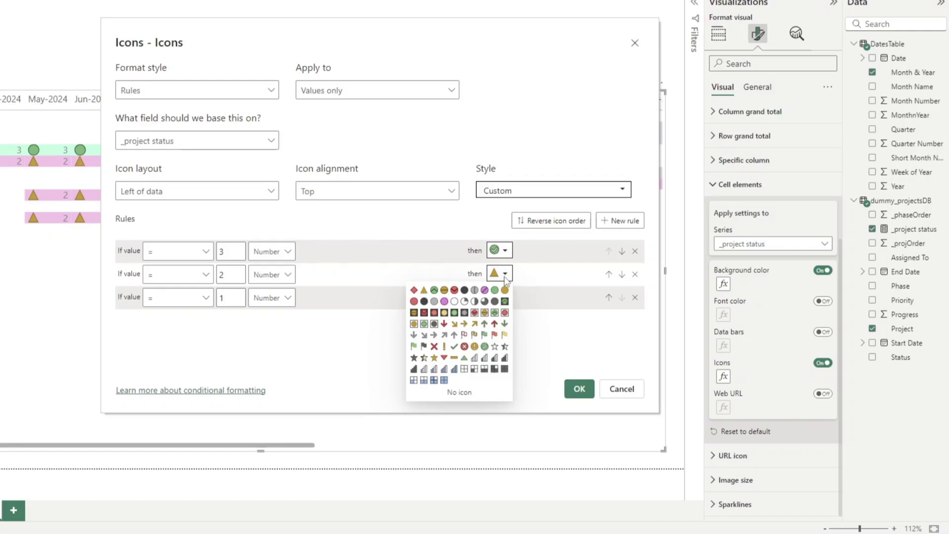
click(444, 302)
click(505, 298)
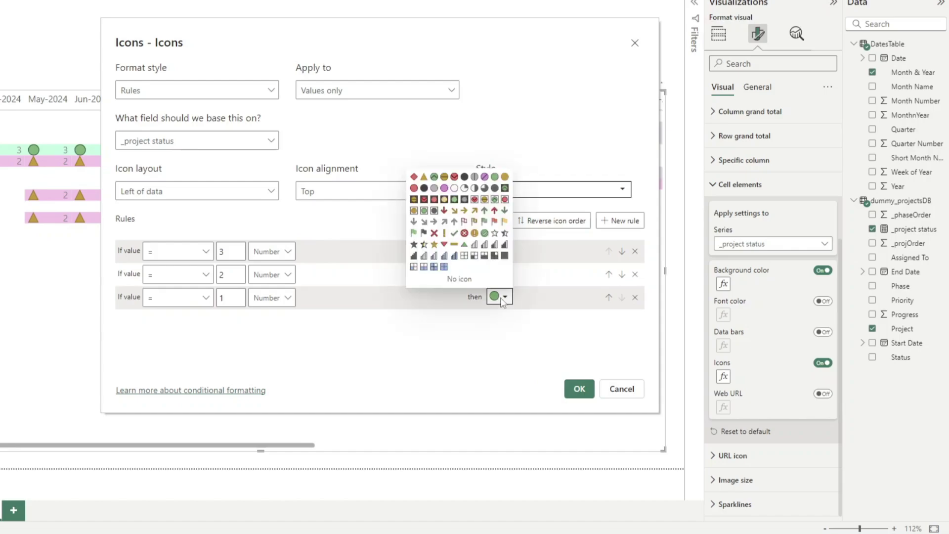
click(435, 189)
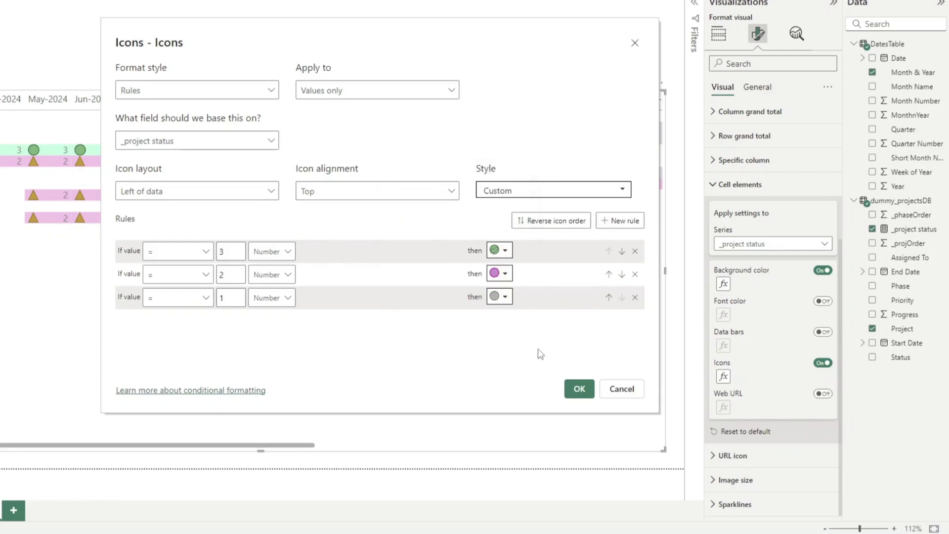